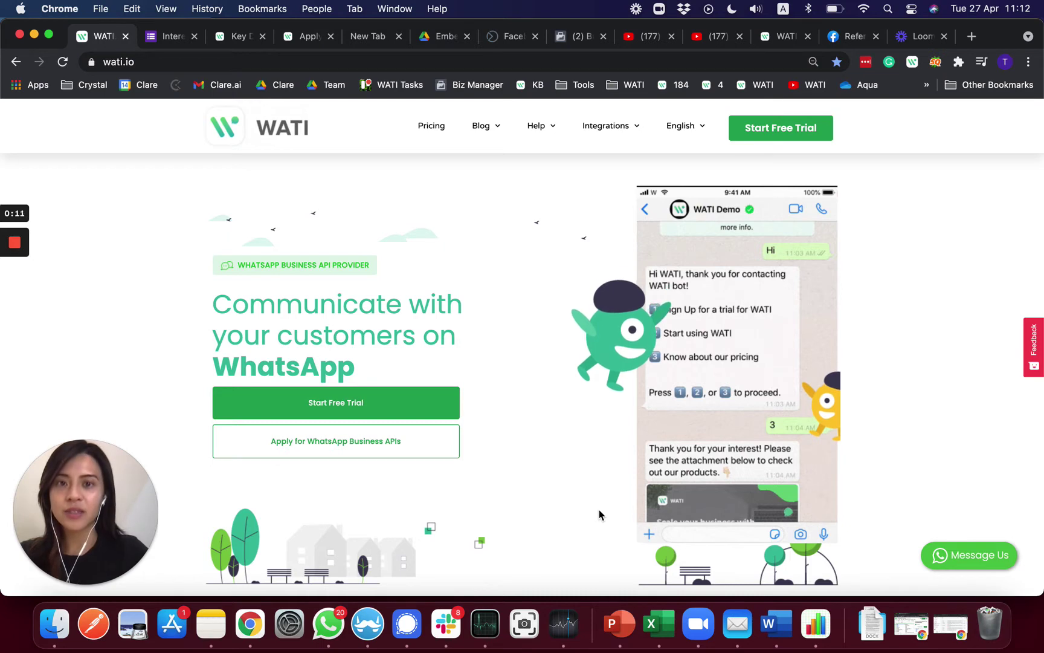
Step: Open the WATI ISV interest form and review its questions about the applicant's company, contact details and industry
left_click(156, 37)
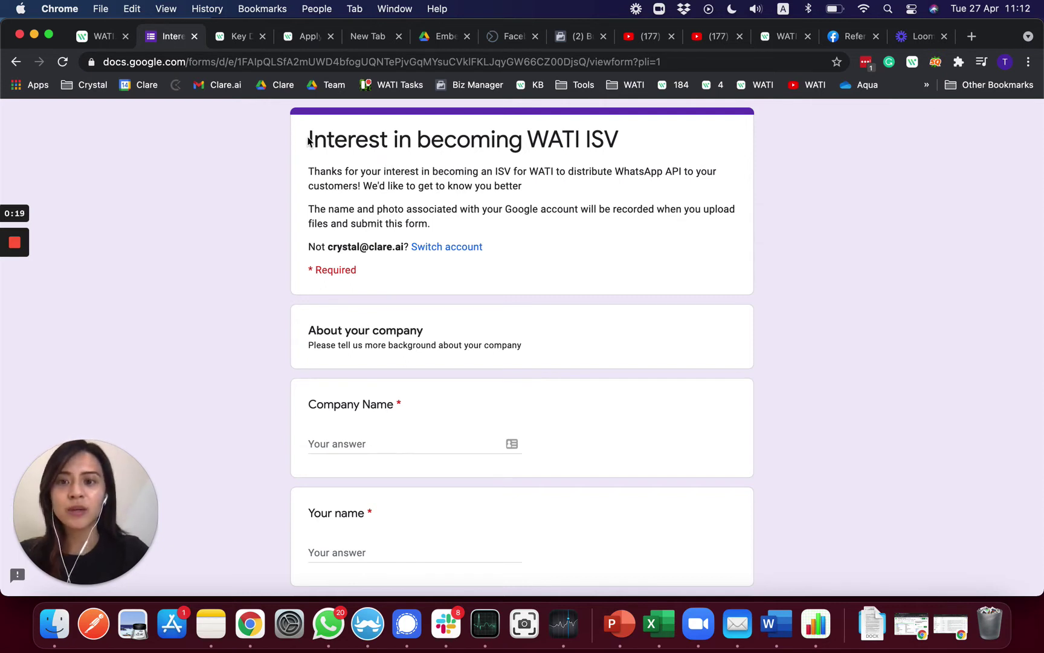
left_click_drag(307, 139, 618, 140)
left_click(617, 140)
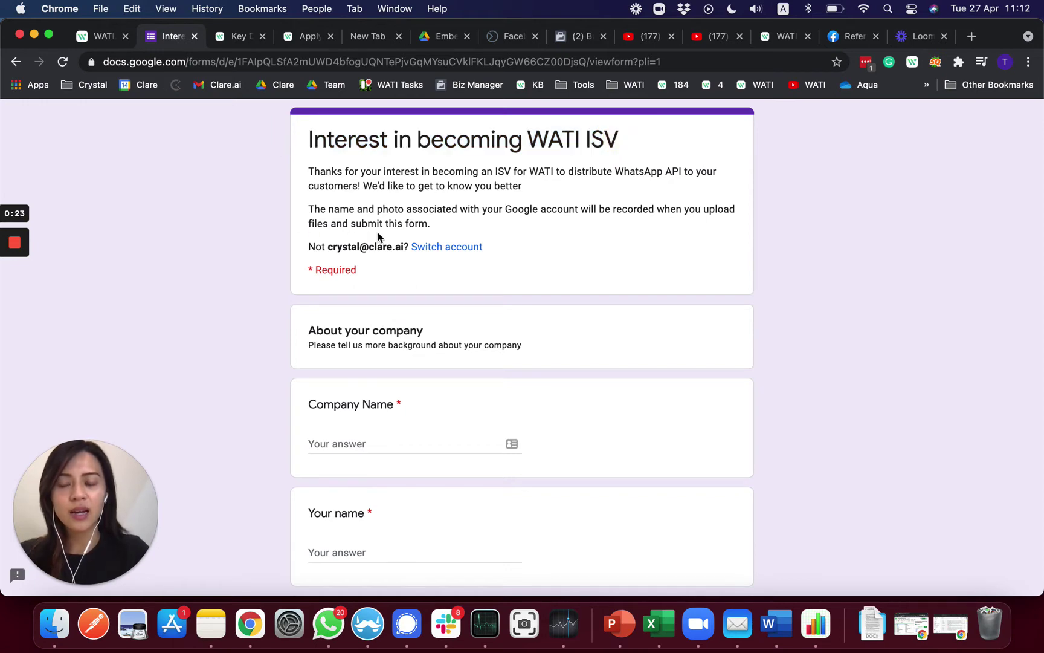
scroll(444, 345, "down", 1)
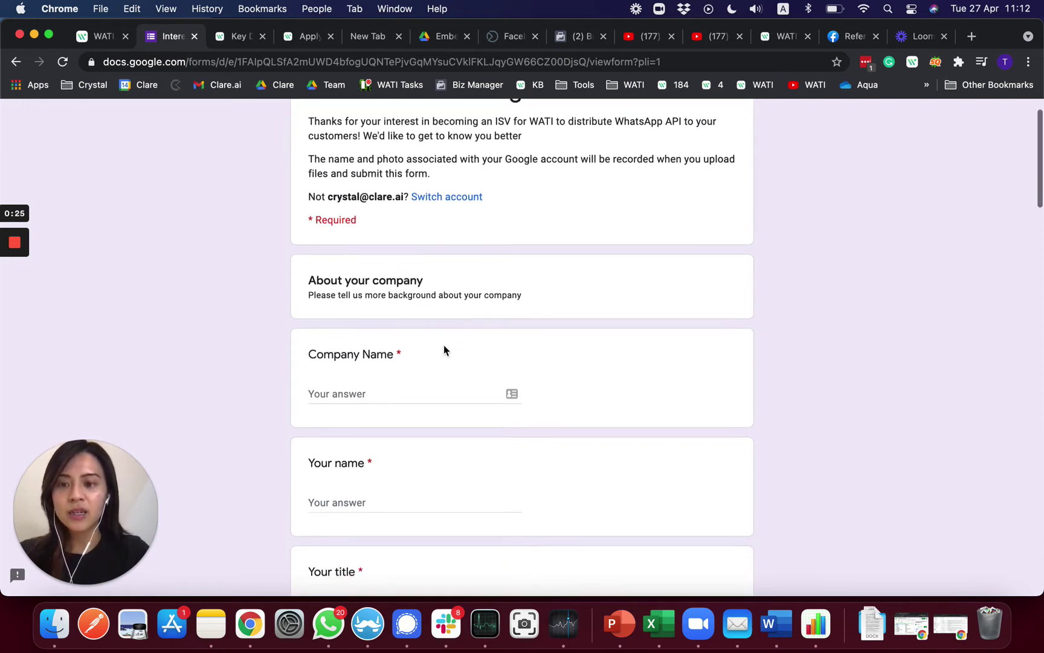
scroll(444, 344, "down", 2)
scroll(444, 345, "down", 2)
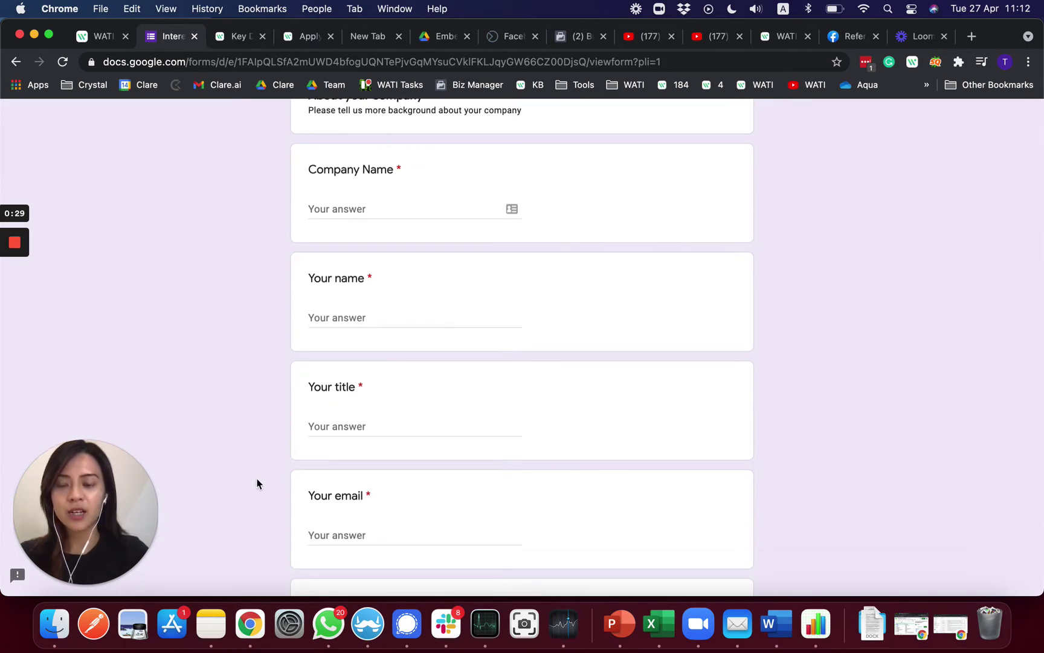
scroll(266, 492, "down", 6)
scroll(267, 493, "down", 8)
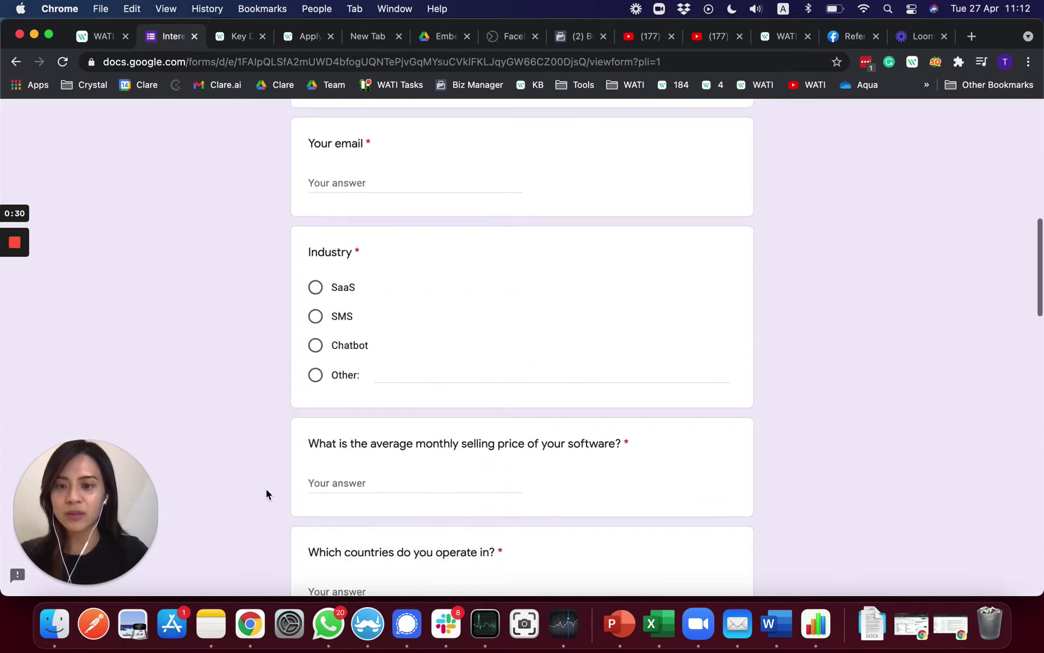
scroll(265, 492, "down", 2)
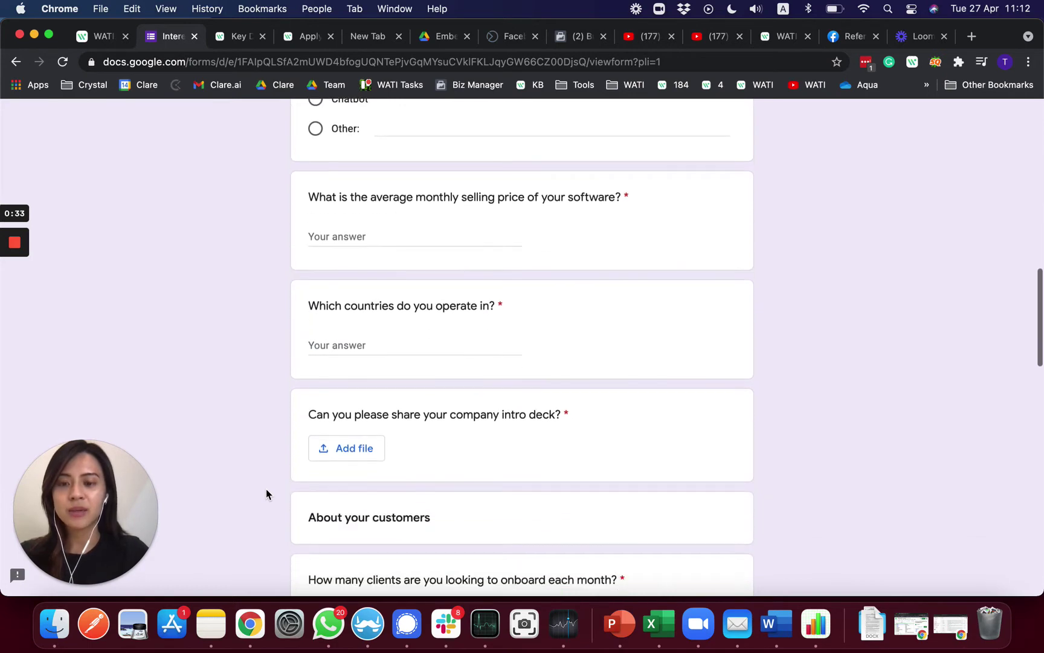
Step: Review the ISV form's questions on customers, client showcases, billing preferences and WhatsApp vendors
scroll(430, 439, "down", 3)
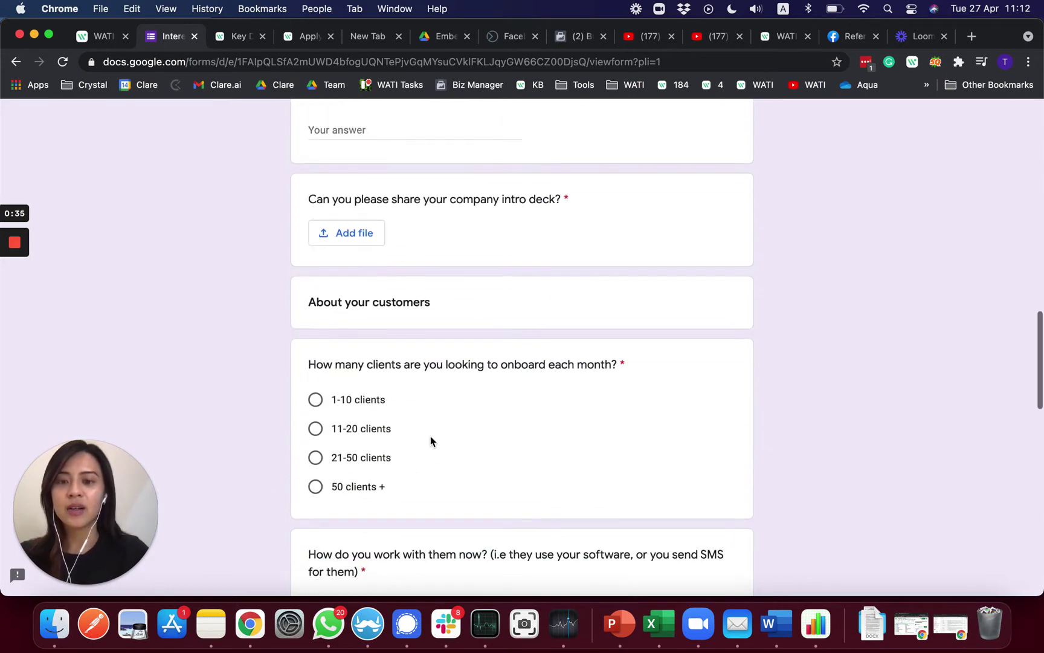
scroll(399, 430, "down", 3)
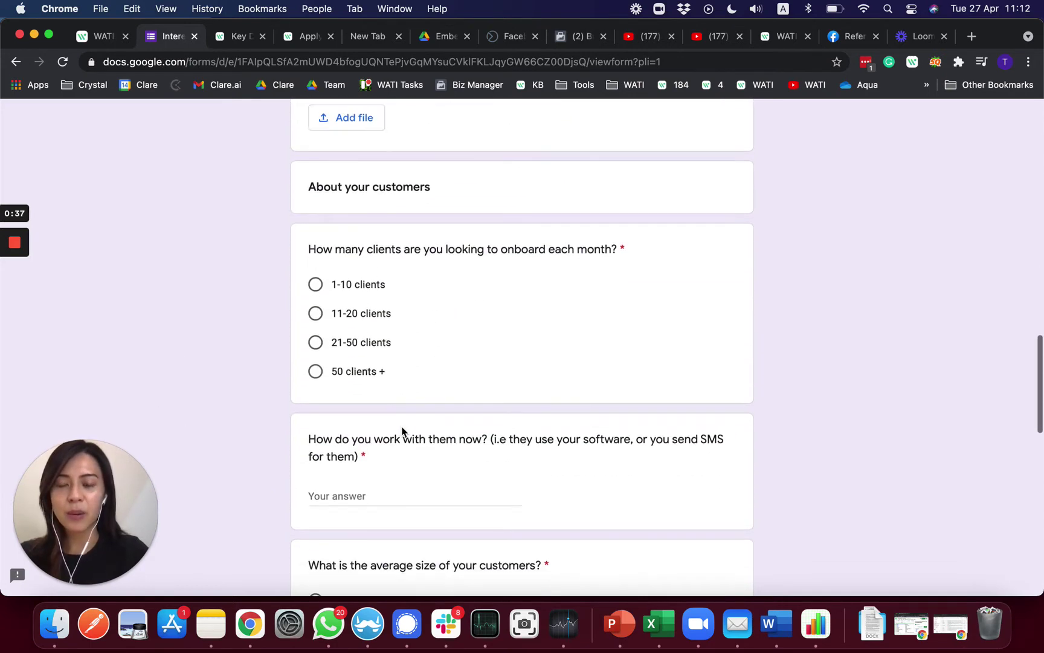
scroll(401, 431, "down", 3)
scroll(401, 430, "down", 4)
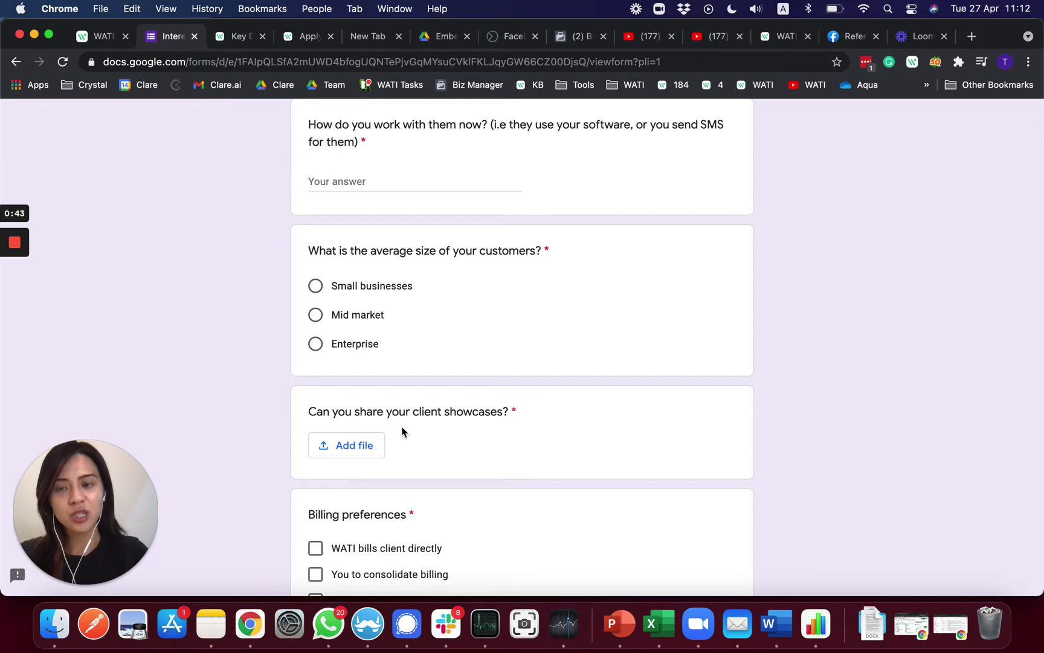
scroll(401, 431, "down", 7)
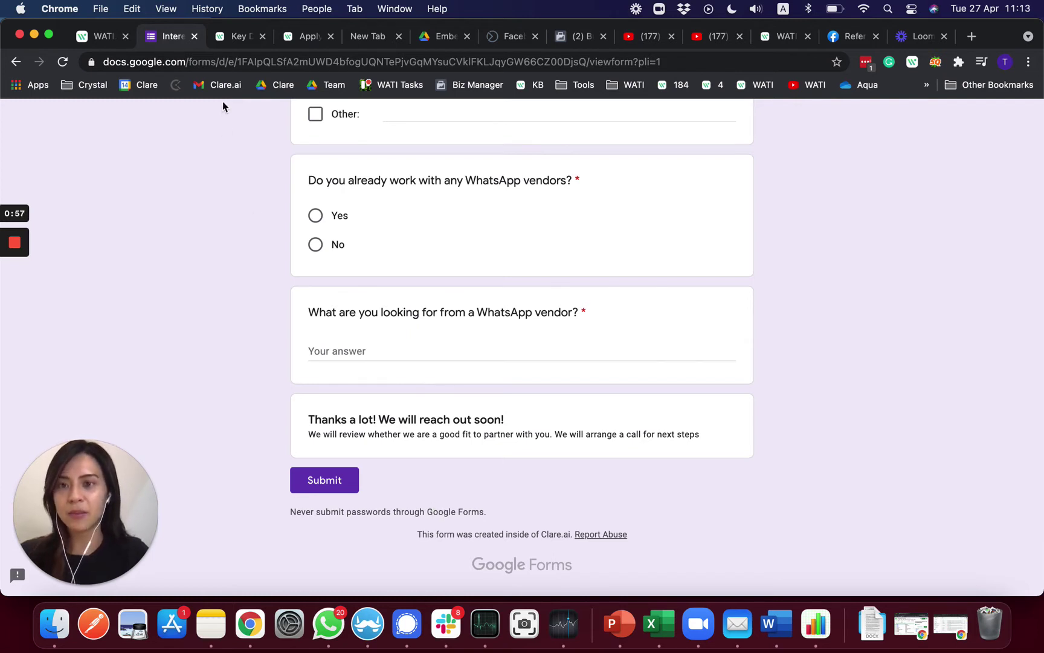
Step: Open the support article on key differences between WATI CRM and WATI WhatsApp API Gateway and read its introduction
left_click(224, 39)
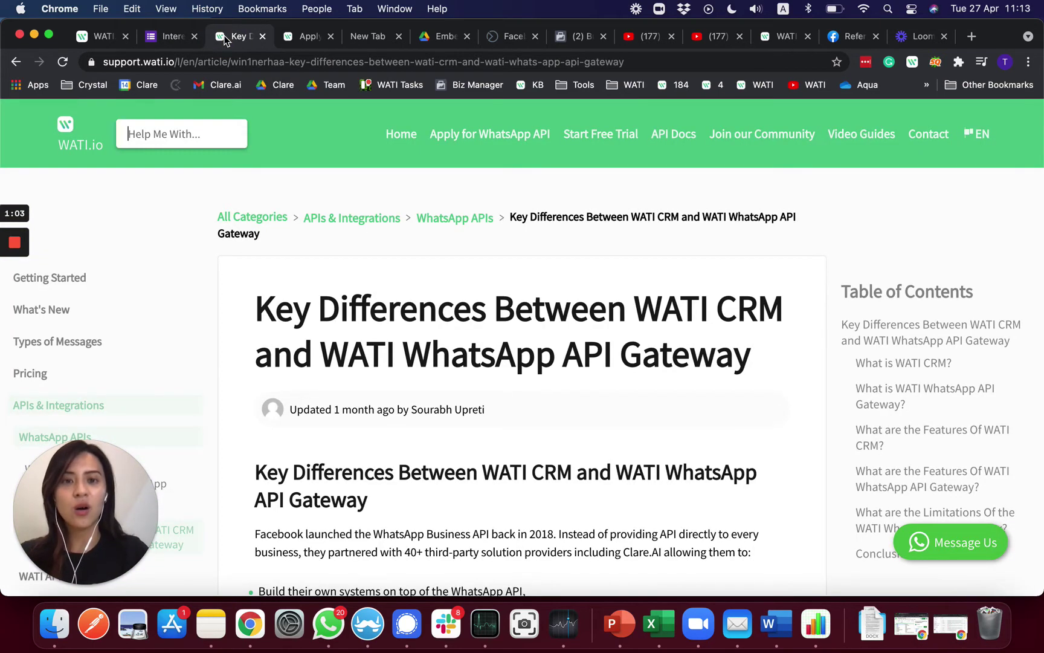
scroll(305, 259, "down", 2)
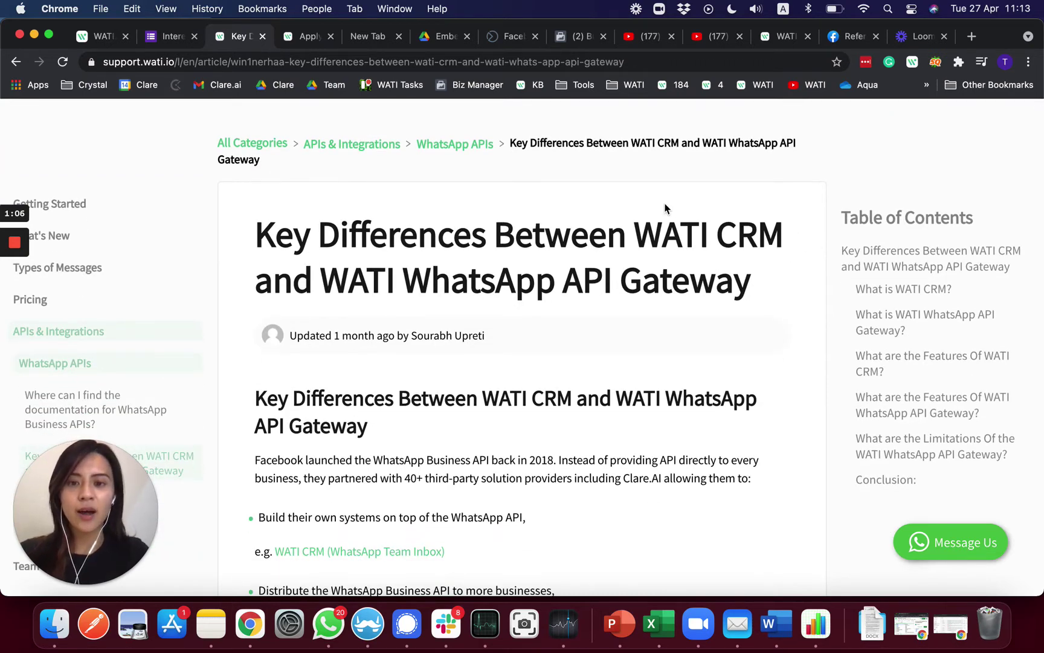
scroll(635, 261, "down", 2)
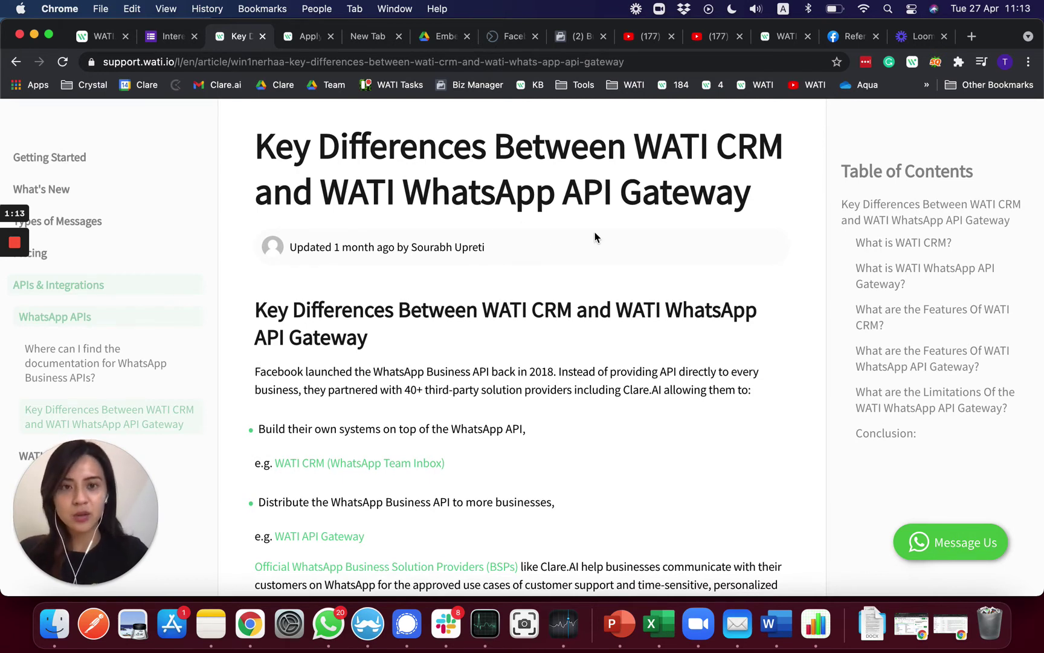
scroll(604, 375, "down", 3)
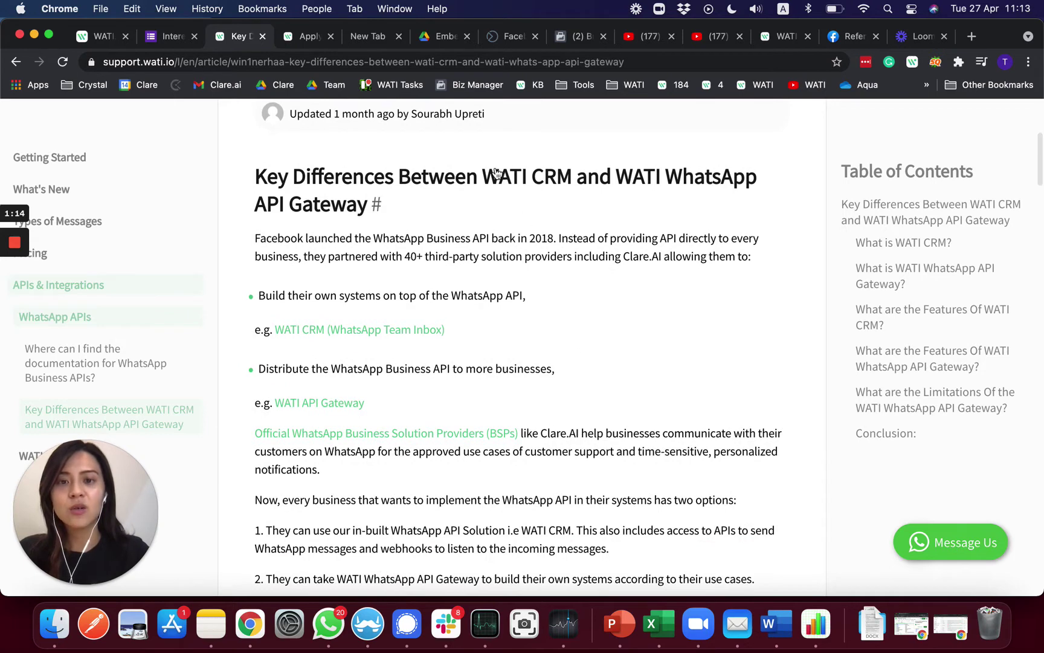
scroll(505, 266, "down", 3)
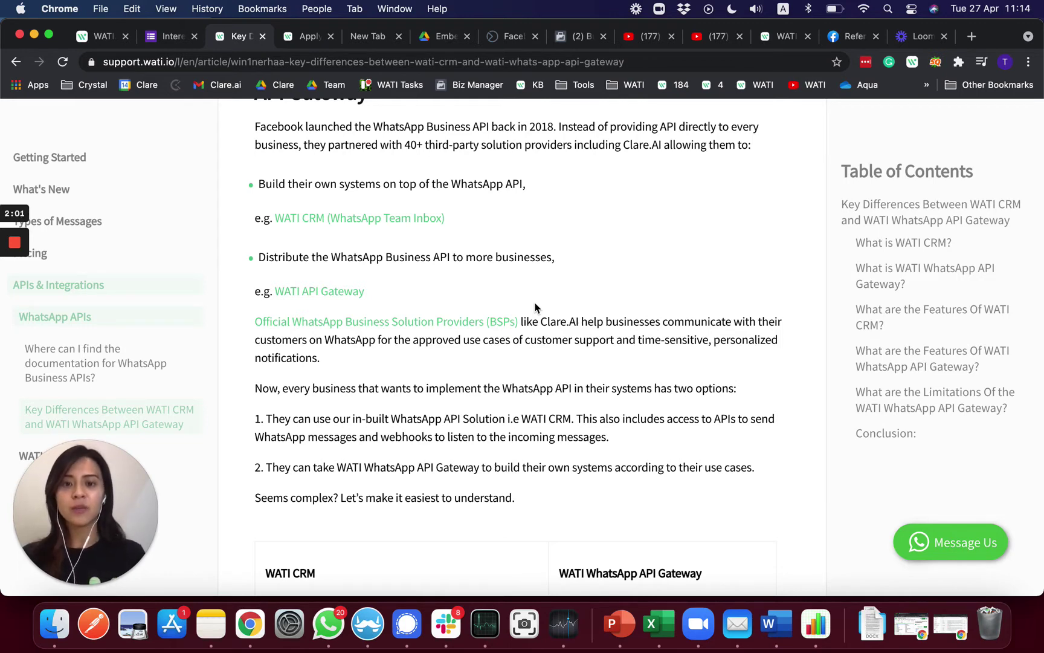
Step: Examine the article's comparison table of WATI CRM and WATI WhatsApp API Gateway
scroll(535, 307, "down", 6)
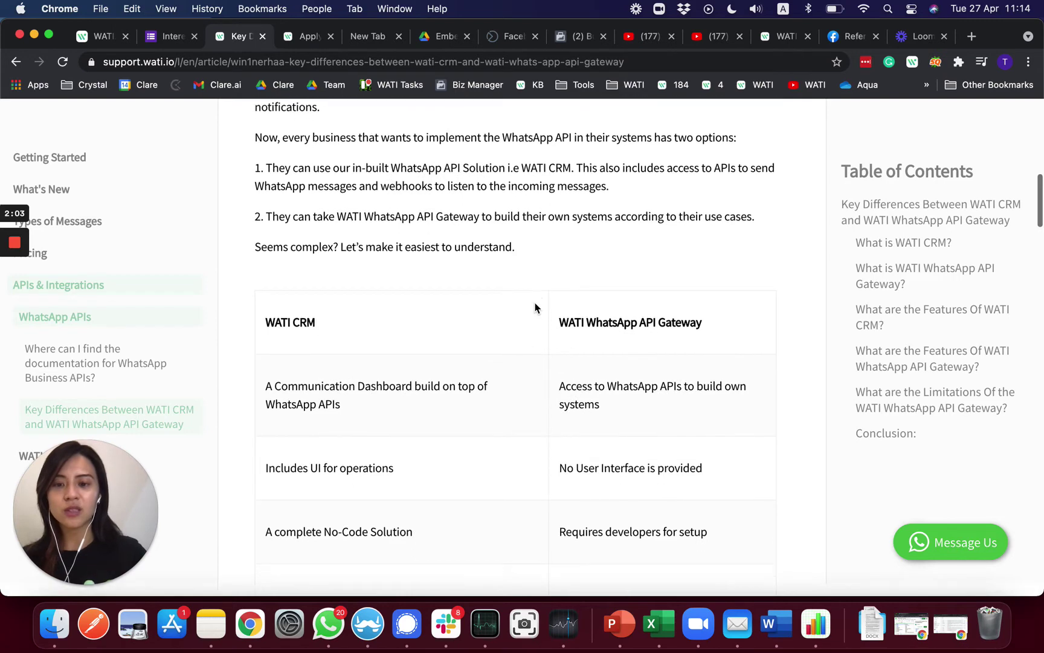
scroll(535, 299, "down", 2)
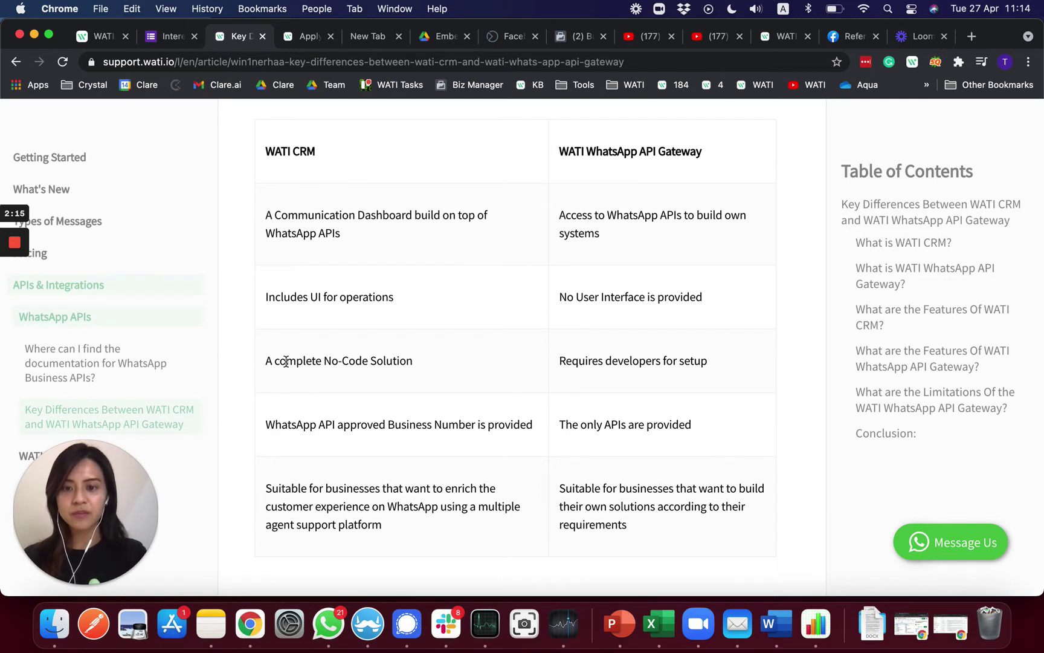
scroll(286, 361, "down", 1)
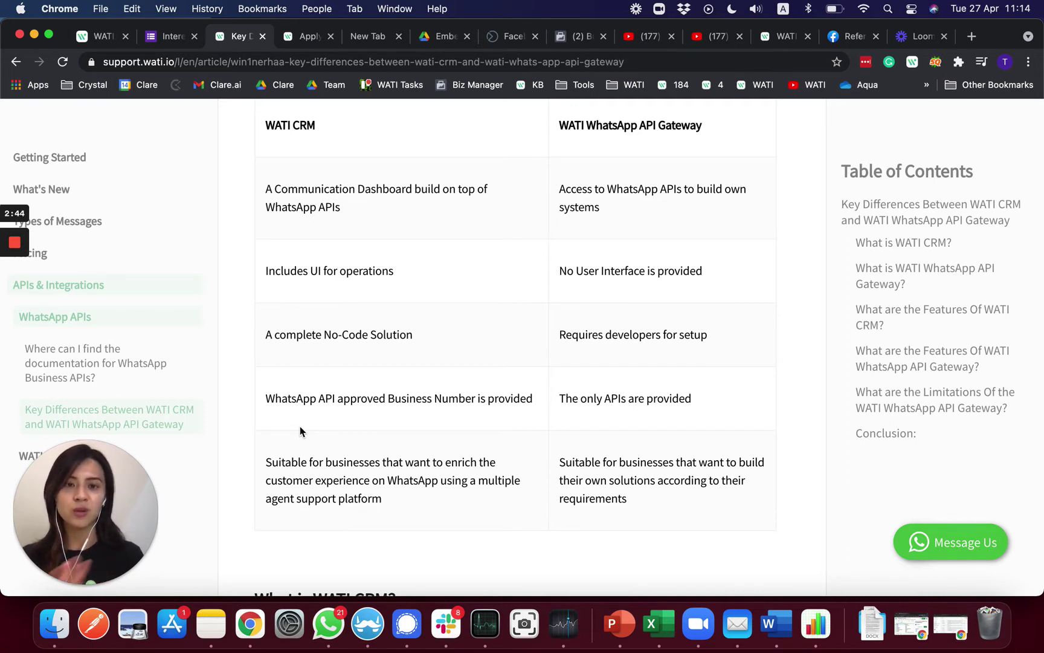
scroll(299, 426, "down", 5)
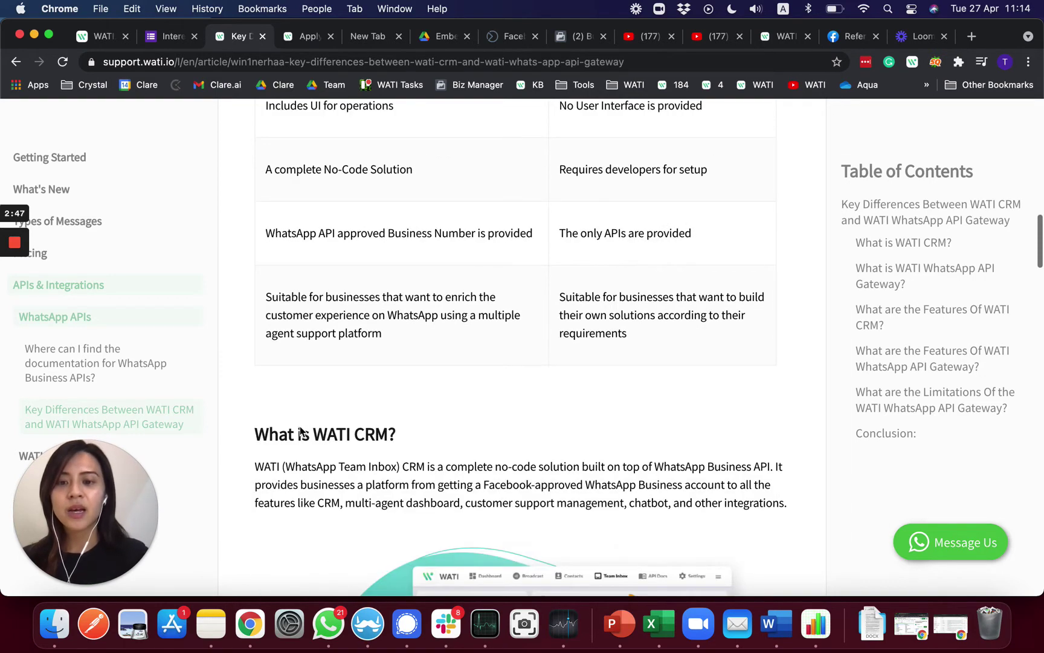
scroll(300, 430, "up", 3)
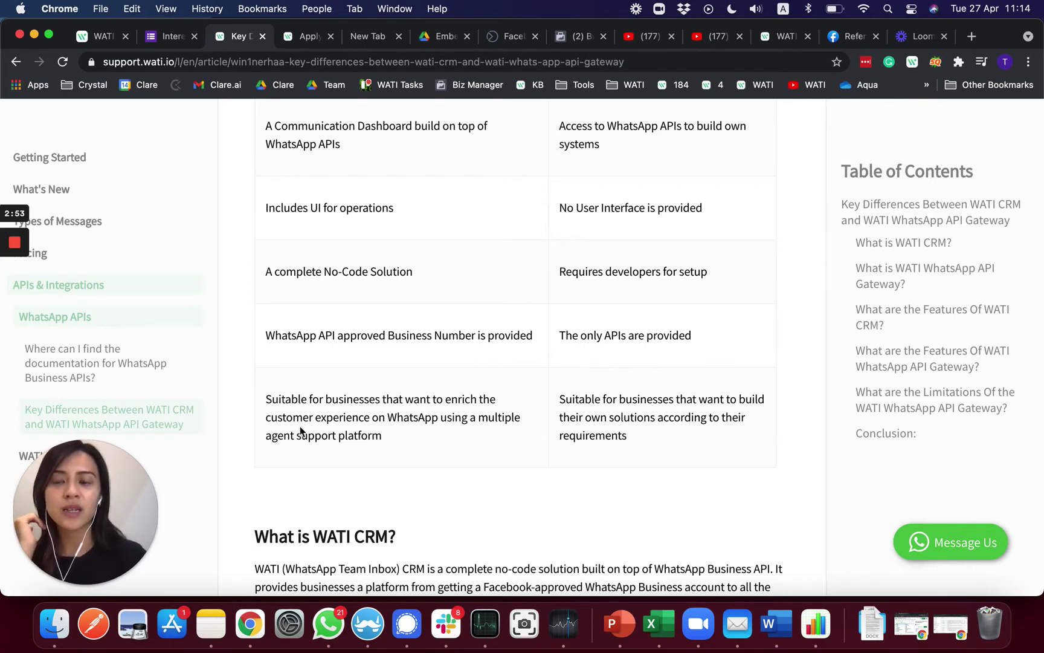
scroll(406, 231, "up", 3)
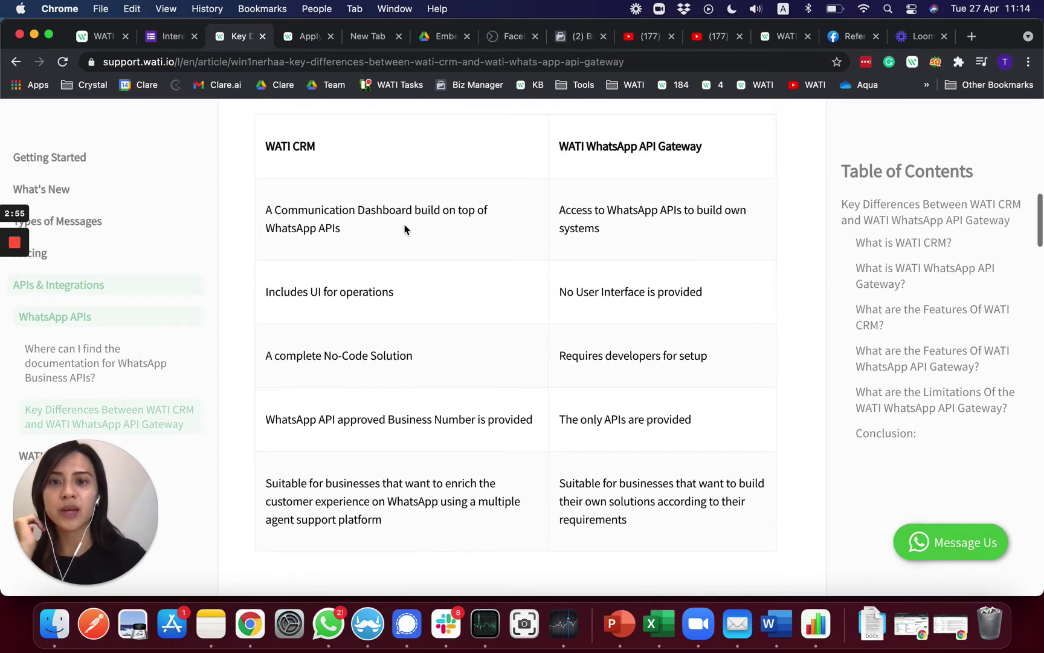
Step: Open the WATI website's pricing page and switch between the WA API Gateway and WATI CRM plans
left_click(301, 38)
scroll(506, 326, "up", 3)
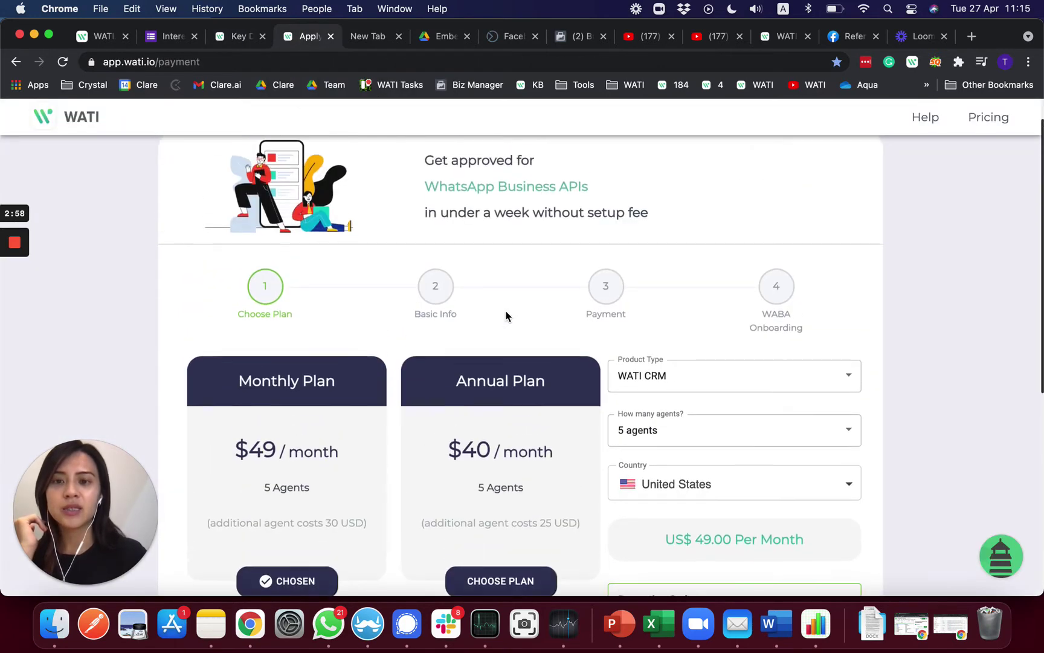
left_click(104, 38)
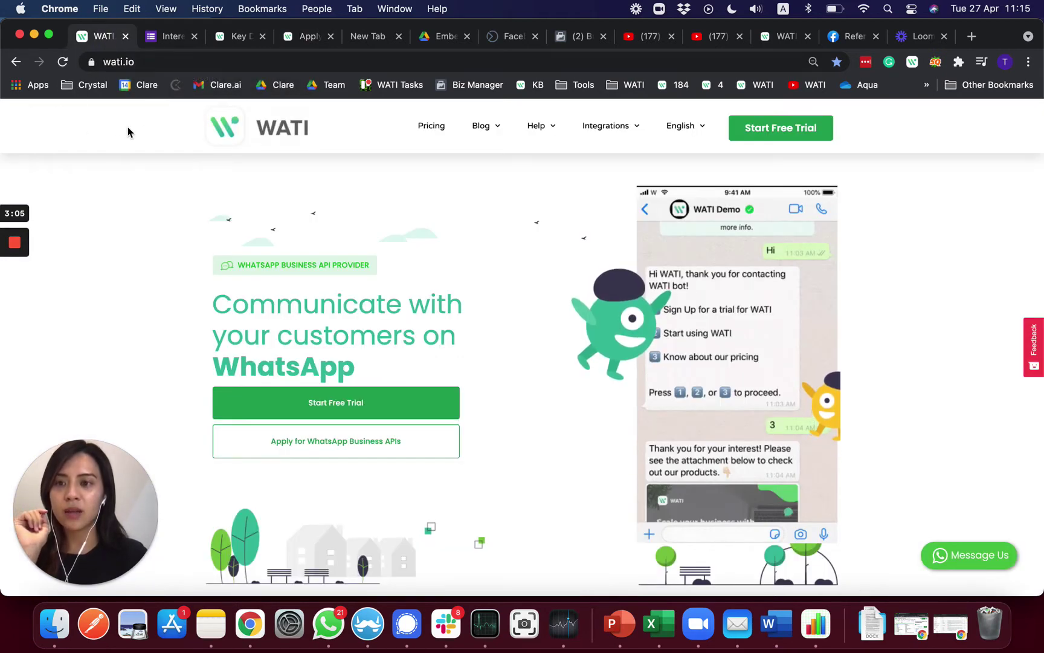
left_click(427, 130)
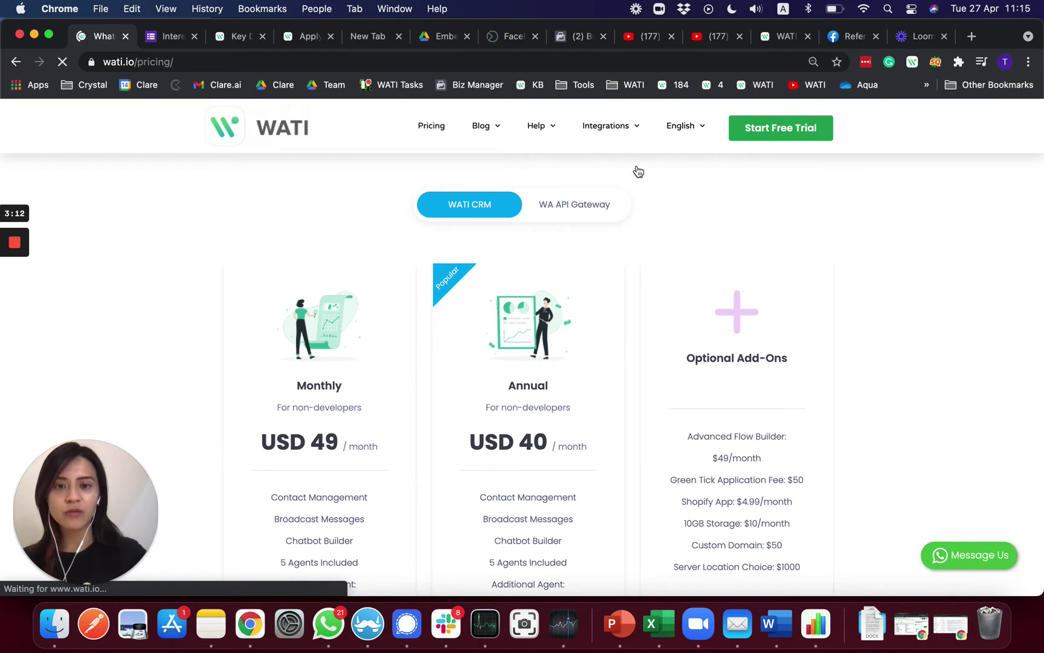
left_click(552, 205)
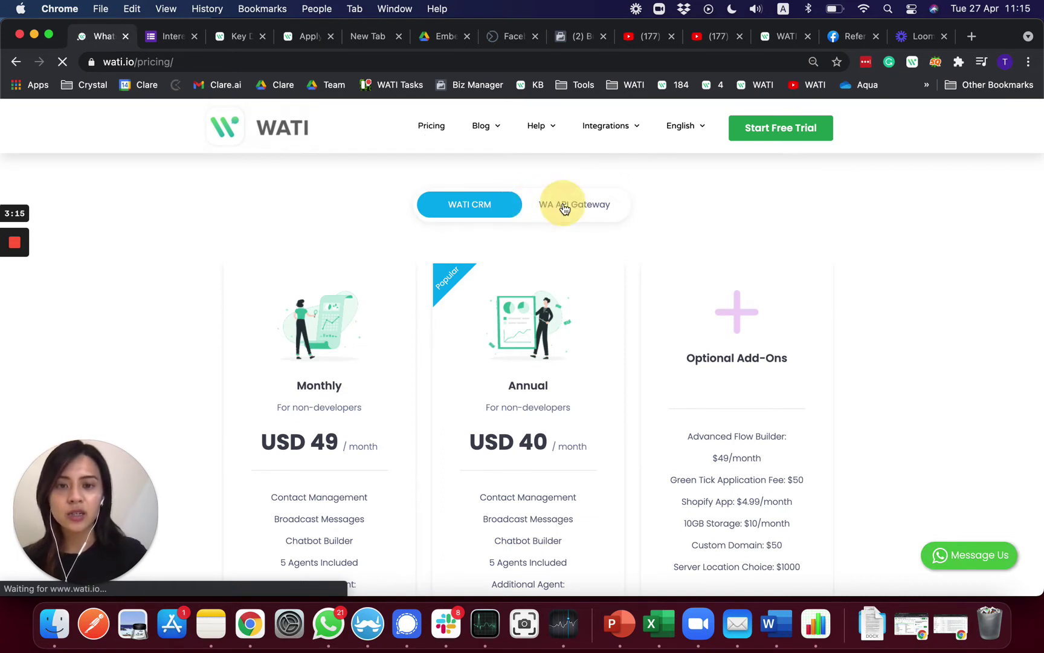
left_click(471, 210)
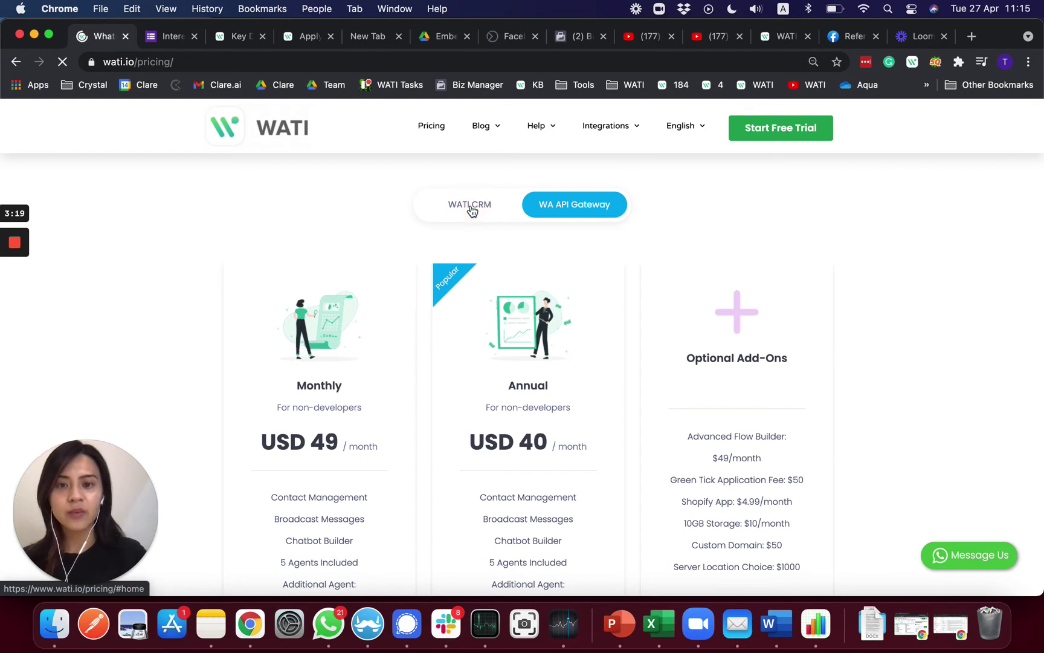
left_click(472, 210)
Step: Review the features of the monthly and annual WATI CRM plans on the pricing page
scroll(472, 211, "down", 5)
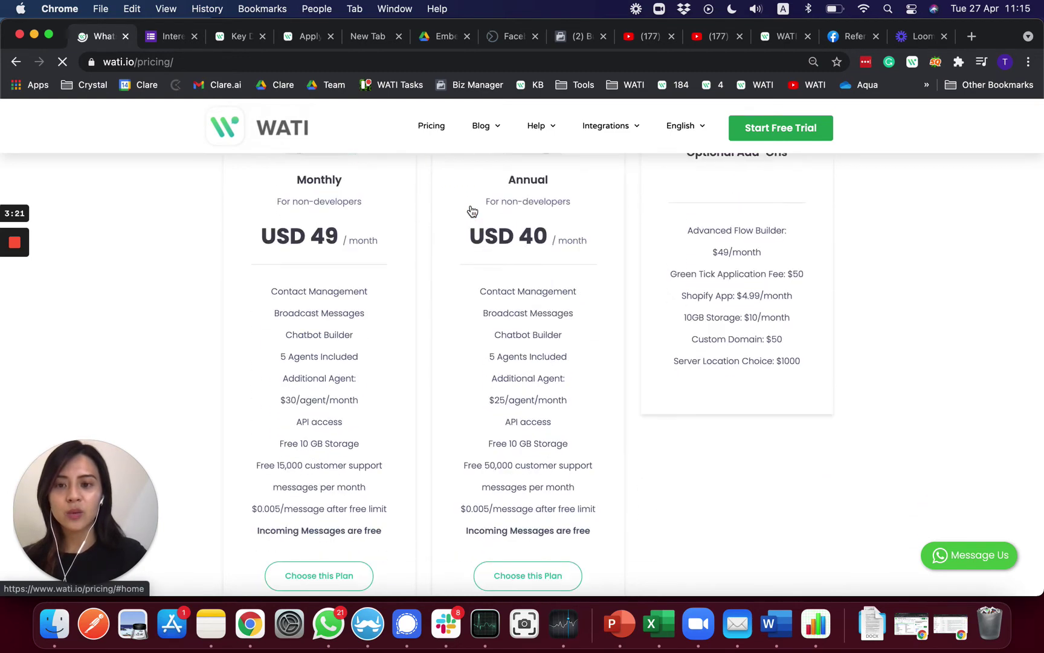
scroll(469, 226, "down", 2)
scroll(444, 396, "up", 3)
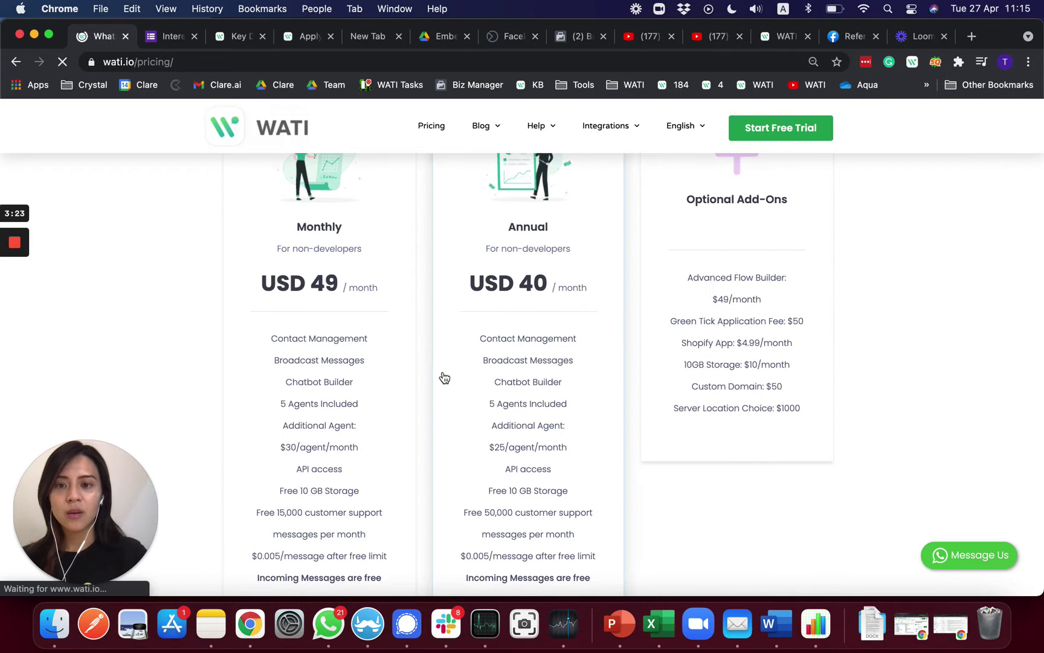
scroll(538, 278, "down", 5)
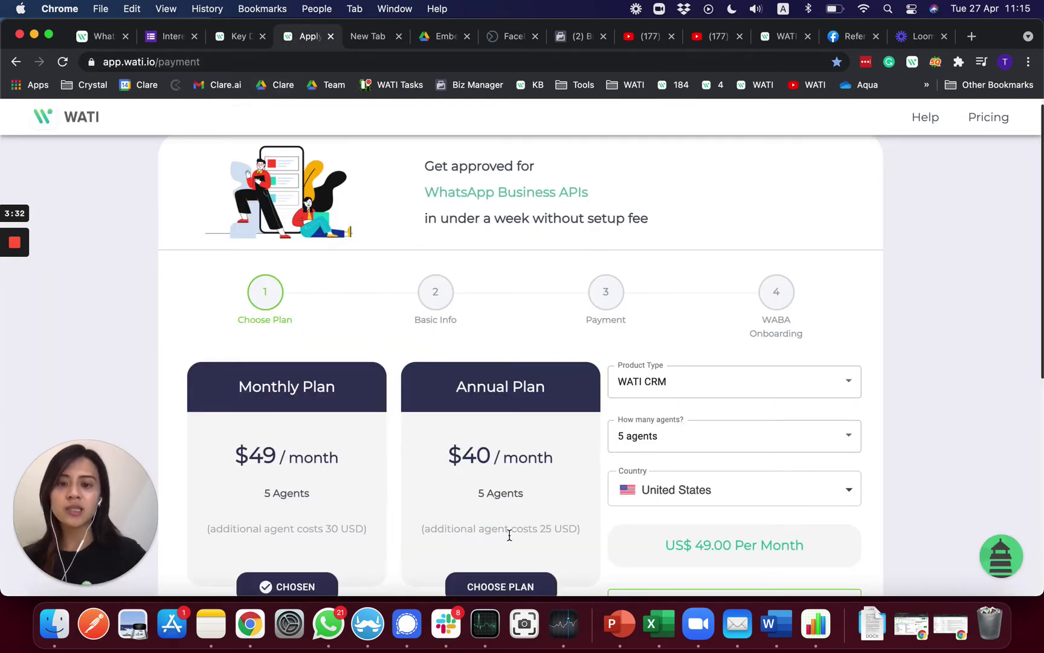
Step: On the WhatsApp Business API application's plan page, check the available agent counts and product types without changing the selection
scroll(511, 538, "down", 5)
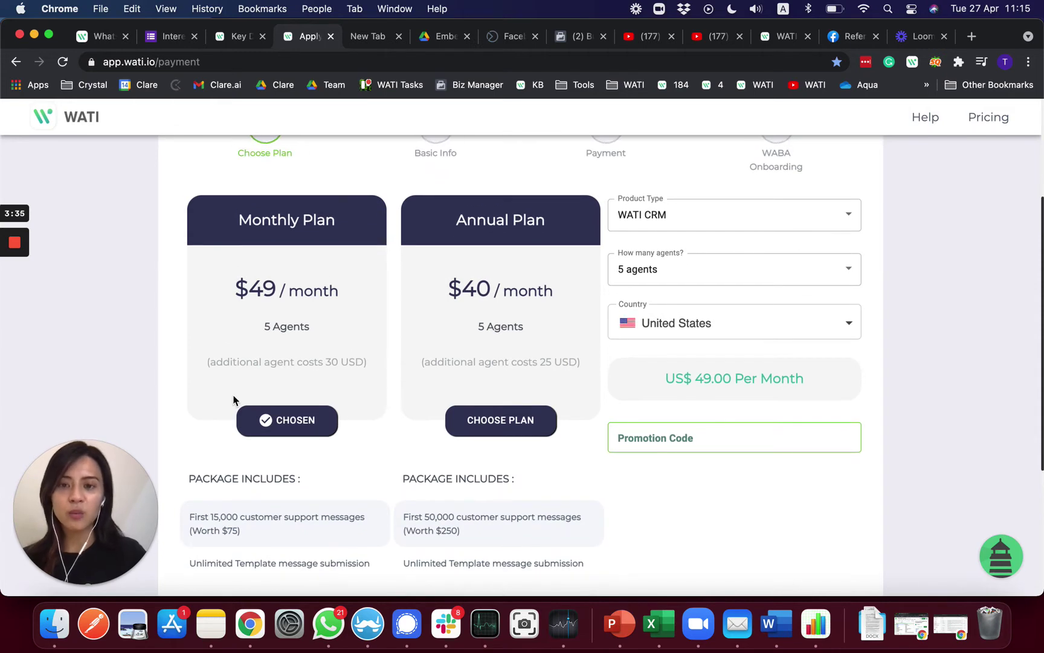
left_click(640, 260)
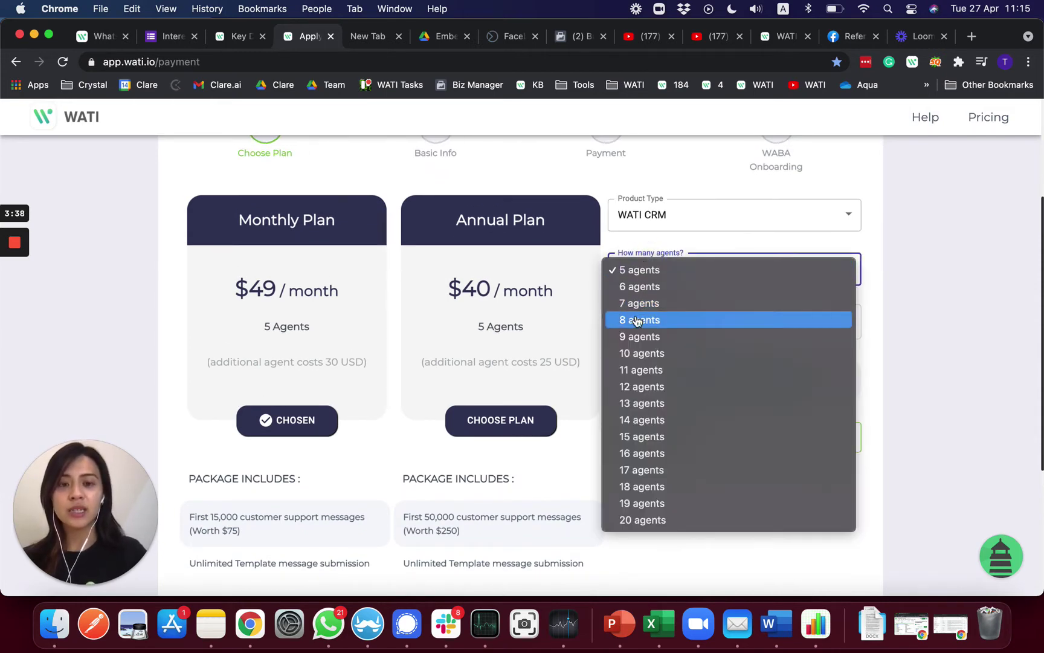
left_click(578, 302)
left_click(648, 222)
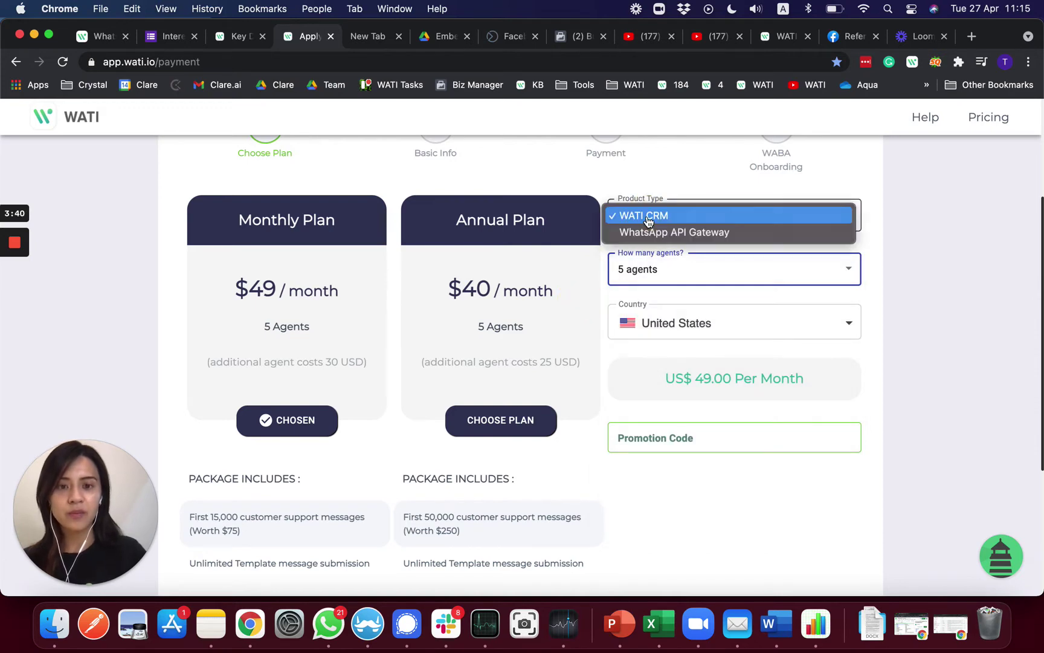
left_click(910, 297)
Step: Proceed to the Basic Info step of the application with the monthly WATI CRM plan for 5 agents
scroll(865, 264, "down", 5)
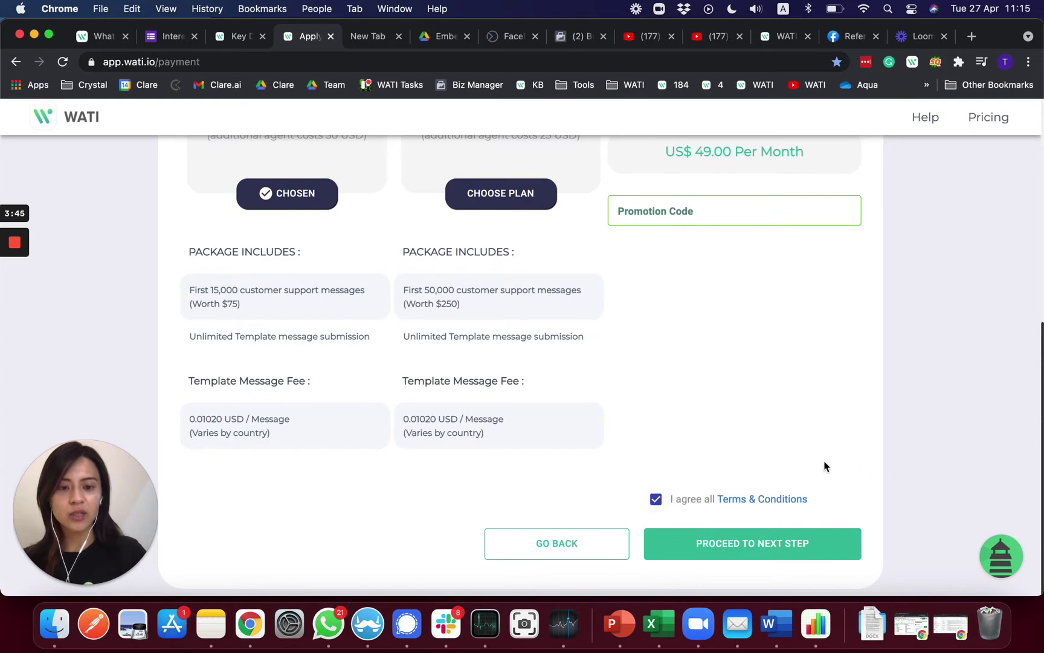
left_click(790, 542)
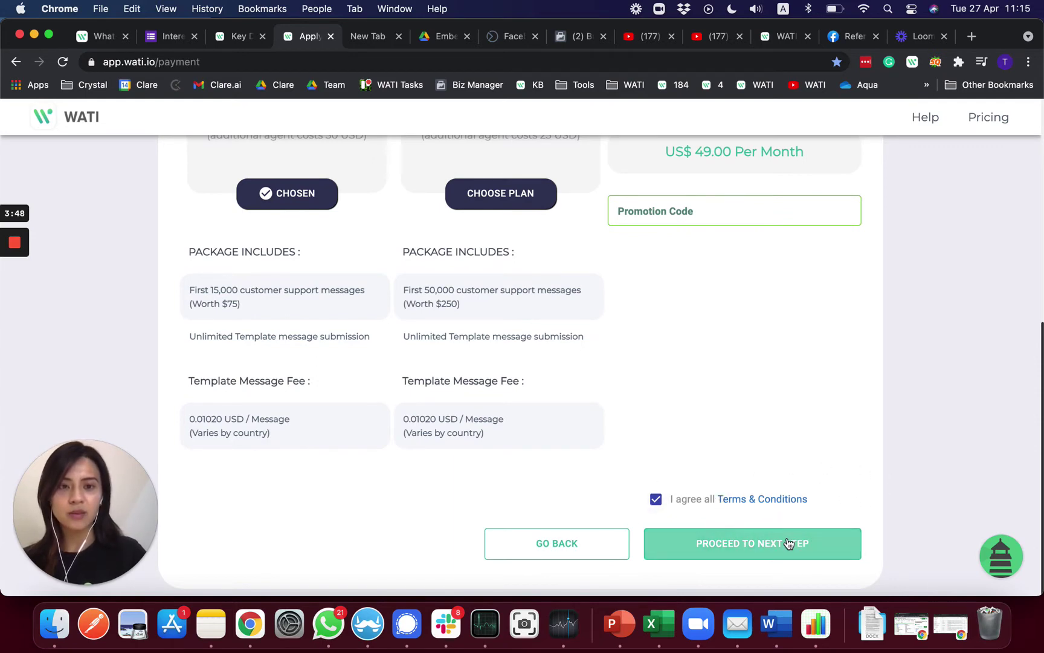
scroll(740, 405, "up", 3)
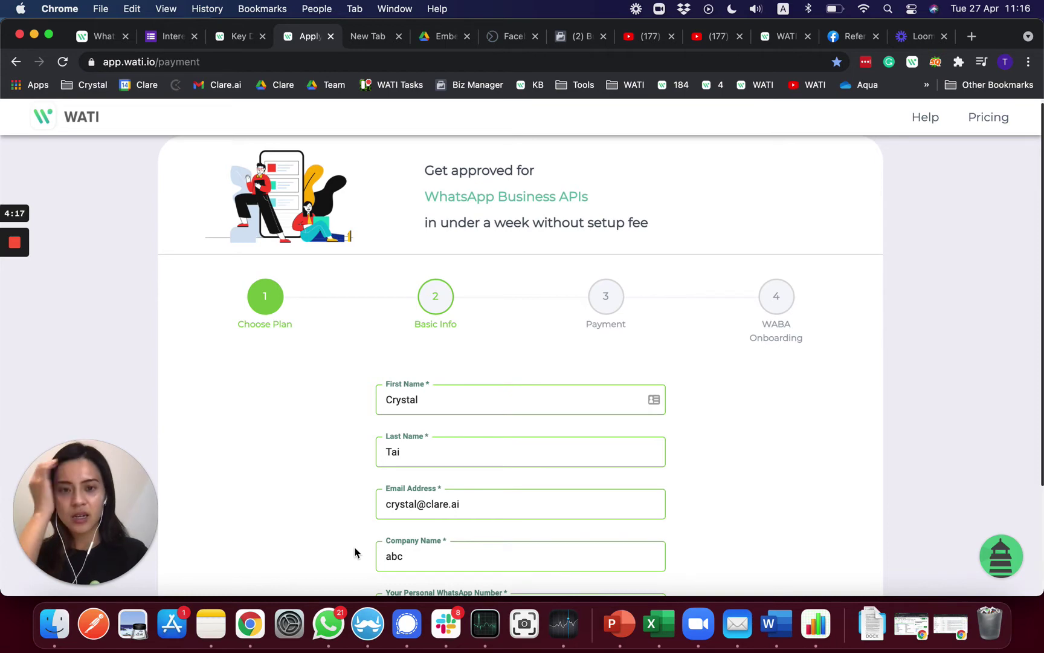
Step: Review the filled-in Basic Info form of the WhatsApp Business API application and proceed to the payment step
scroll(356, 552, "down", 1)
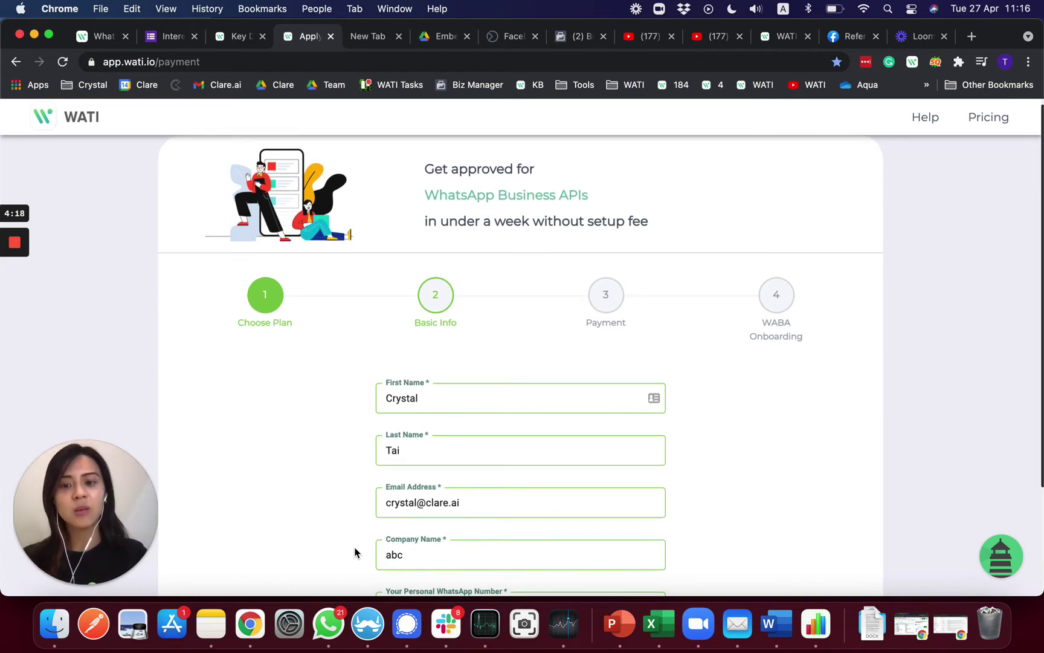
scroll(356, 552, "down", 1)
scroll(357, 551, "up", 1)
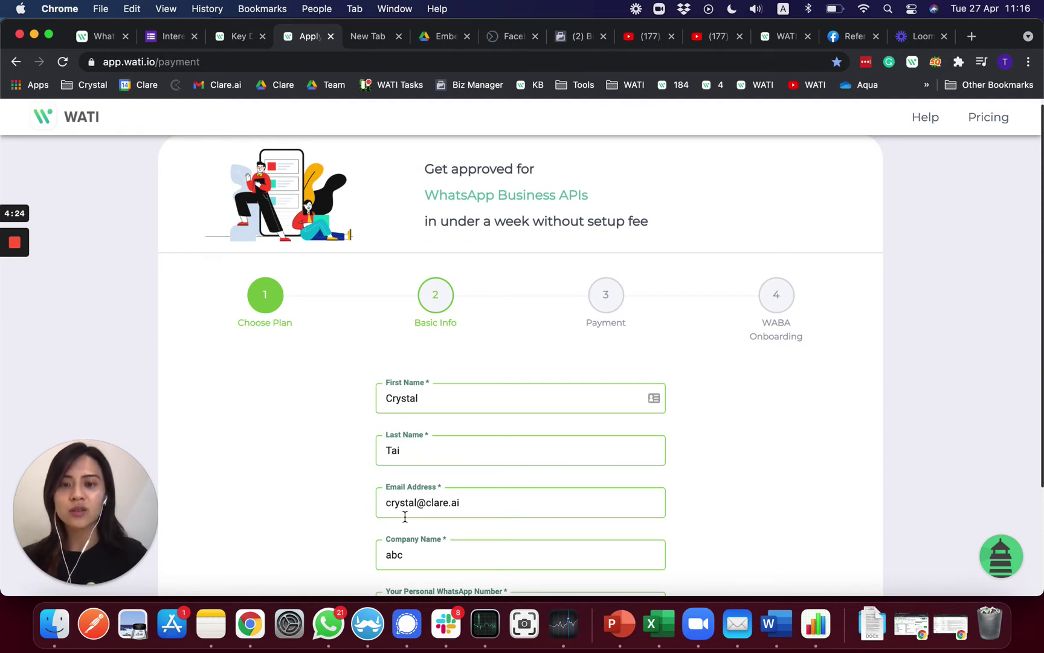
scroll(404, 517, "down", 2)
scroll(405, 516, "down", 3)
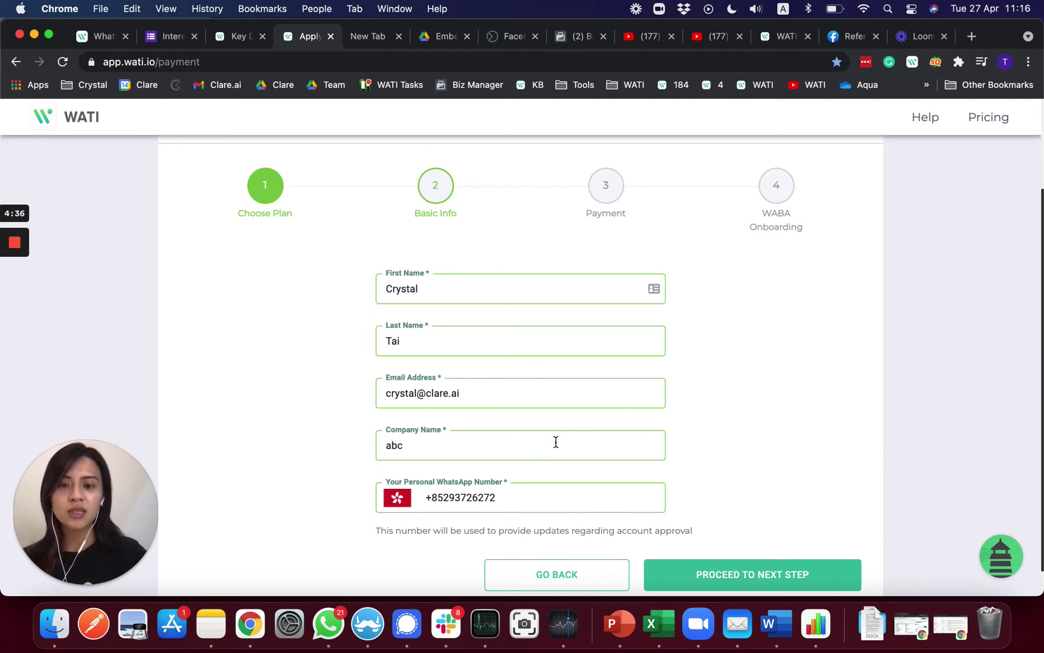
left_click(725, 575)
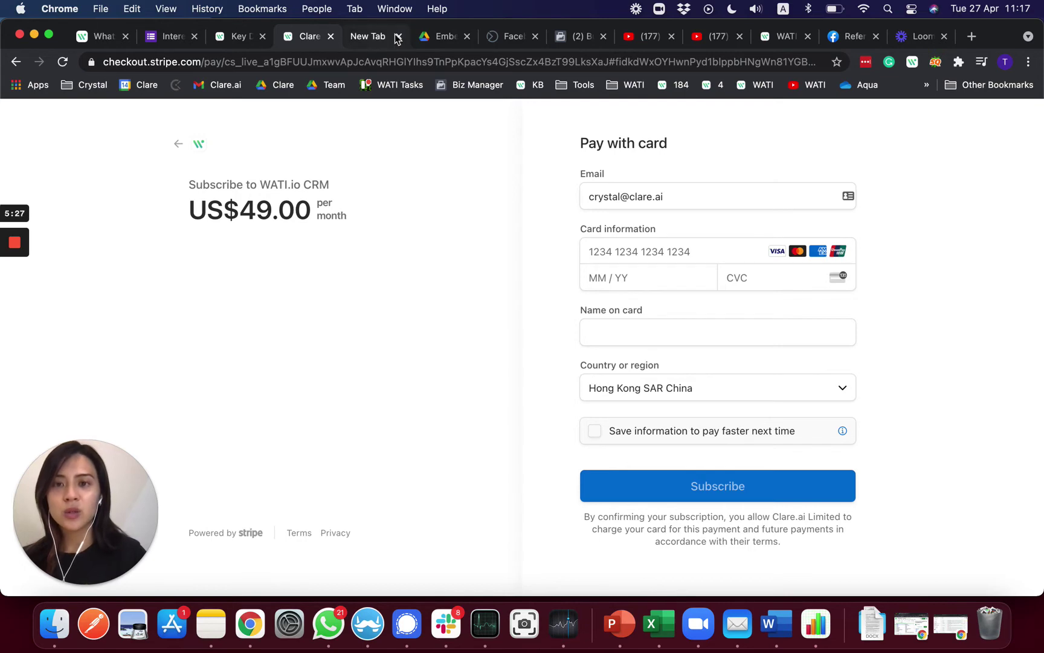
Step: Check the embedded sign-up video and highlight the payment link with the {{subscription_id}} placeholder in the blank tab's address
left_click(430, 38)
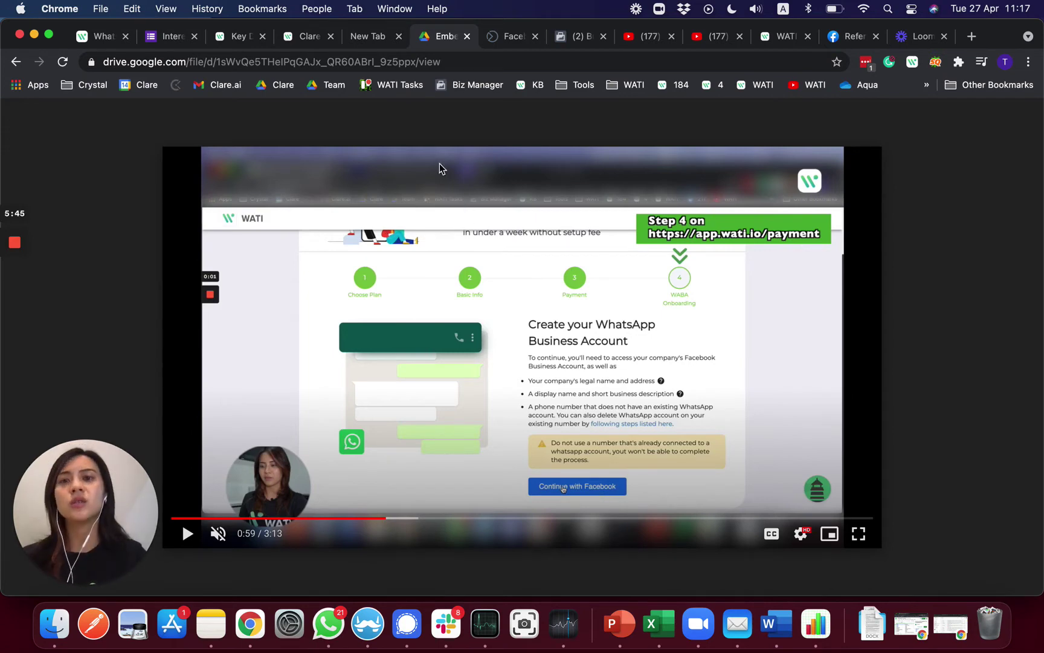
left_click(377, 41)
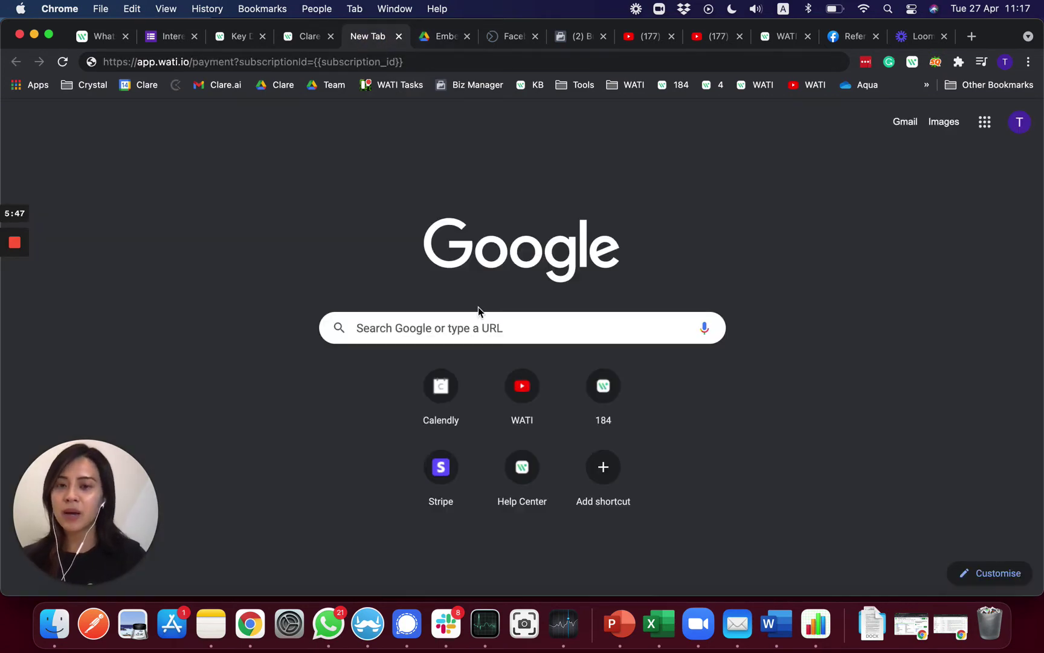
left_click(444, 62)
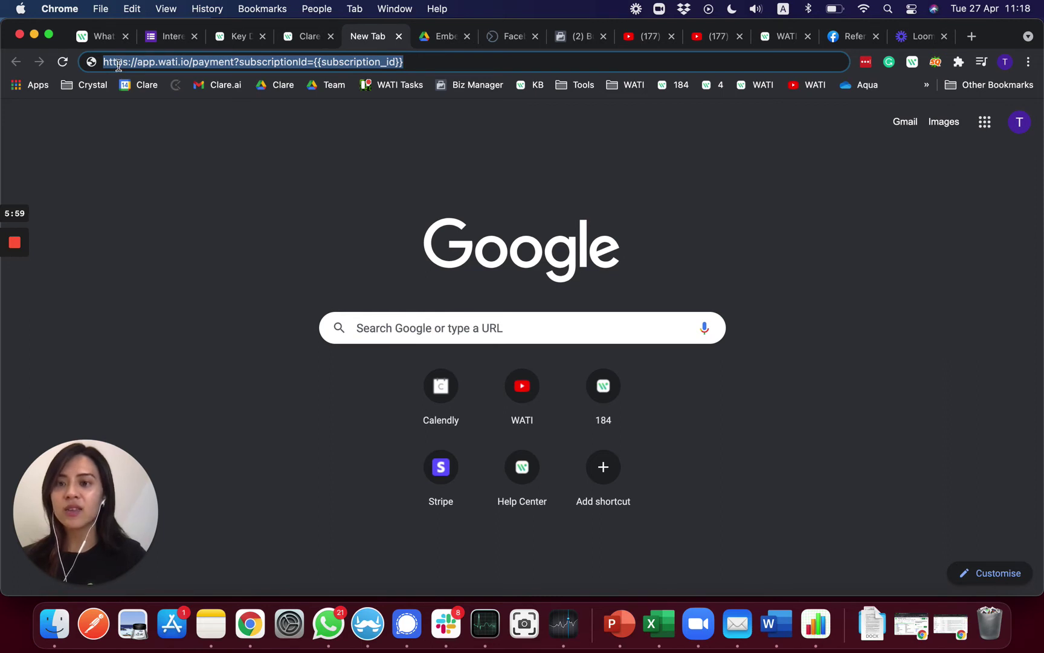
Step: Return to the "Embeded Sign up_6- HD 1080p.mov" video on Google Drive and resume it from 0:59
left_click(421, 40)
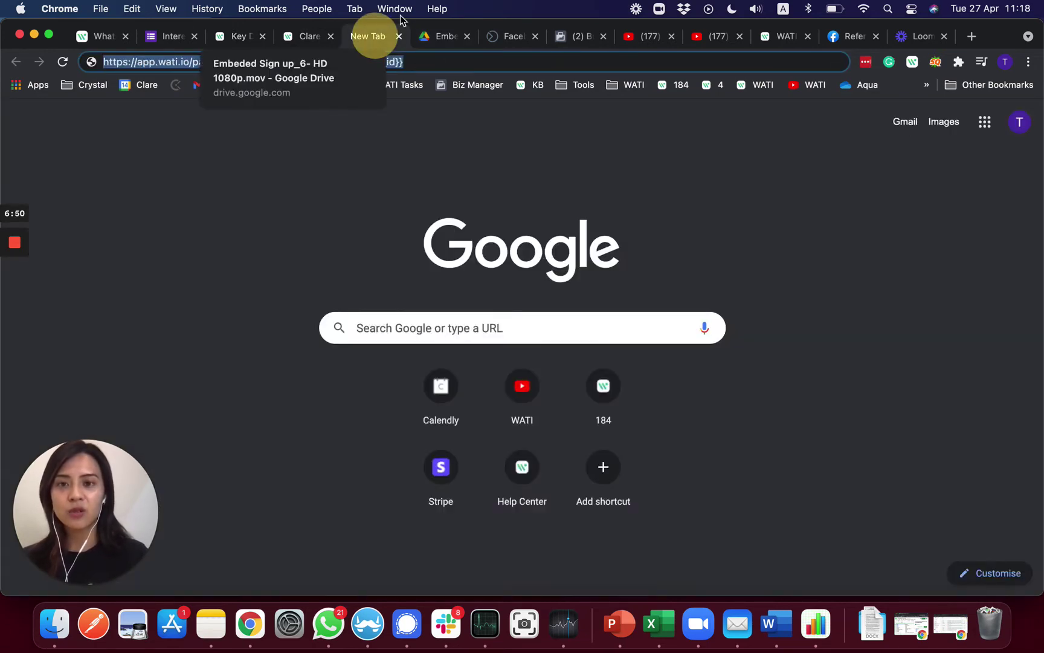
left_click(423, 36)
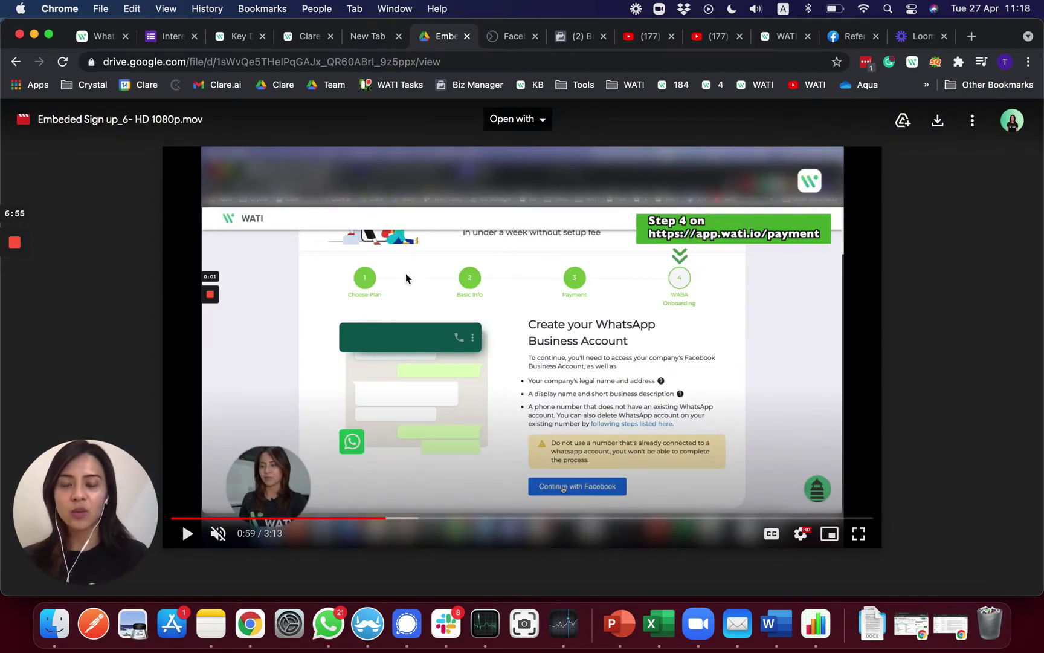
left_click(188, 532)
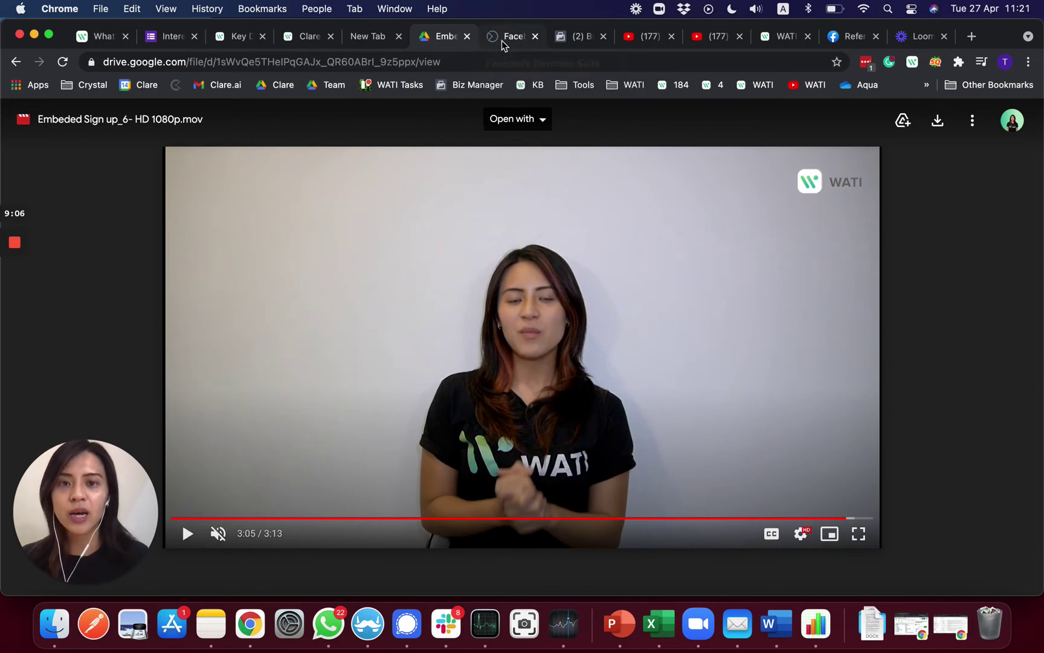
Step: Switch to the Facebook Business Suite page and fill its address with business.facebook.com without loading it
left_click(501, 41)
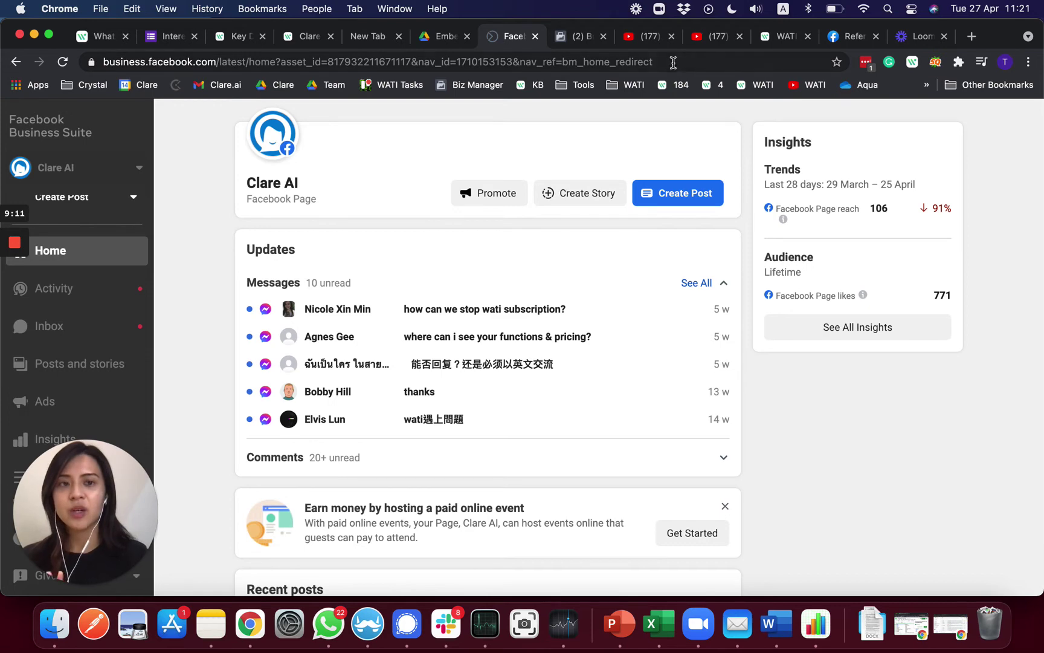
left_click(624, 63)
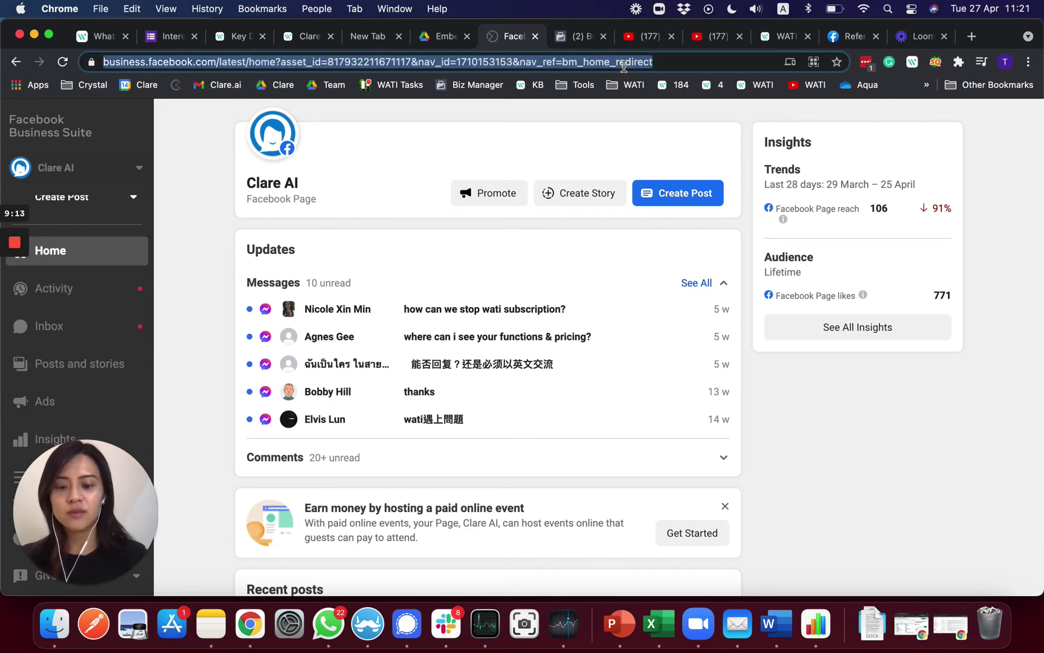
type("bus")
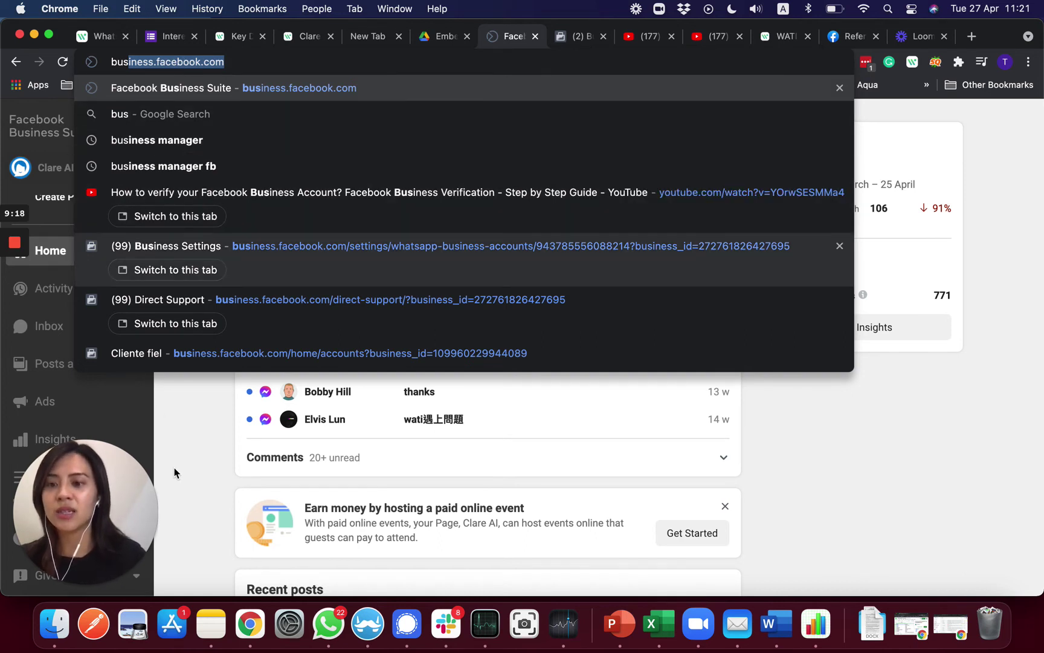
left_click(175, 472)
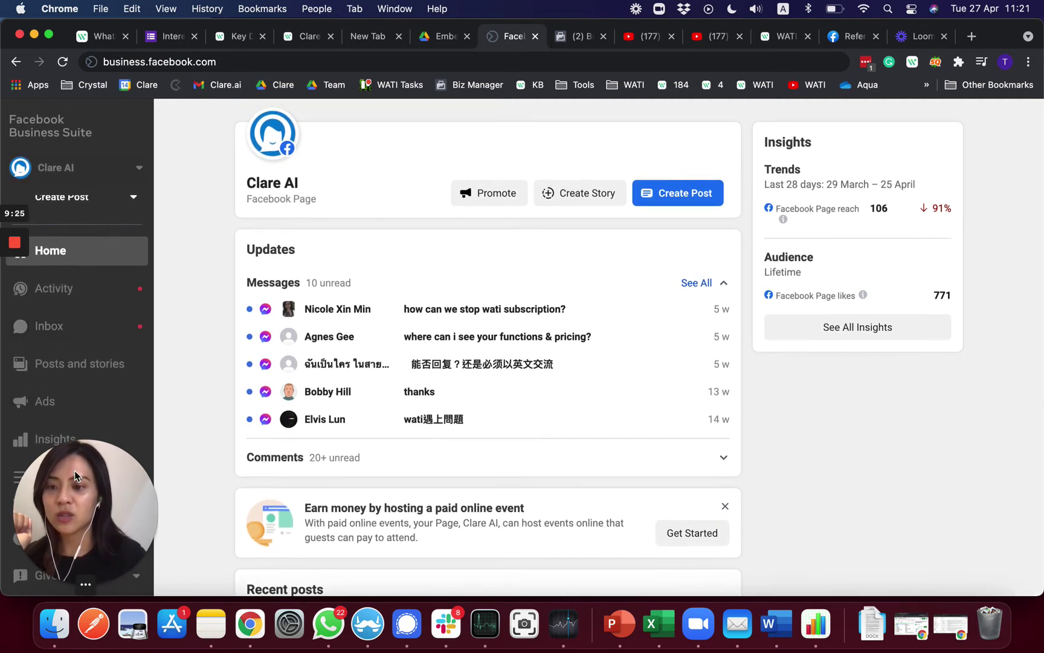
Step: Open the settings of the Clare AI page in Facebook Business Suite
left_click_drag(74, 470, 193, 477)
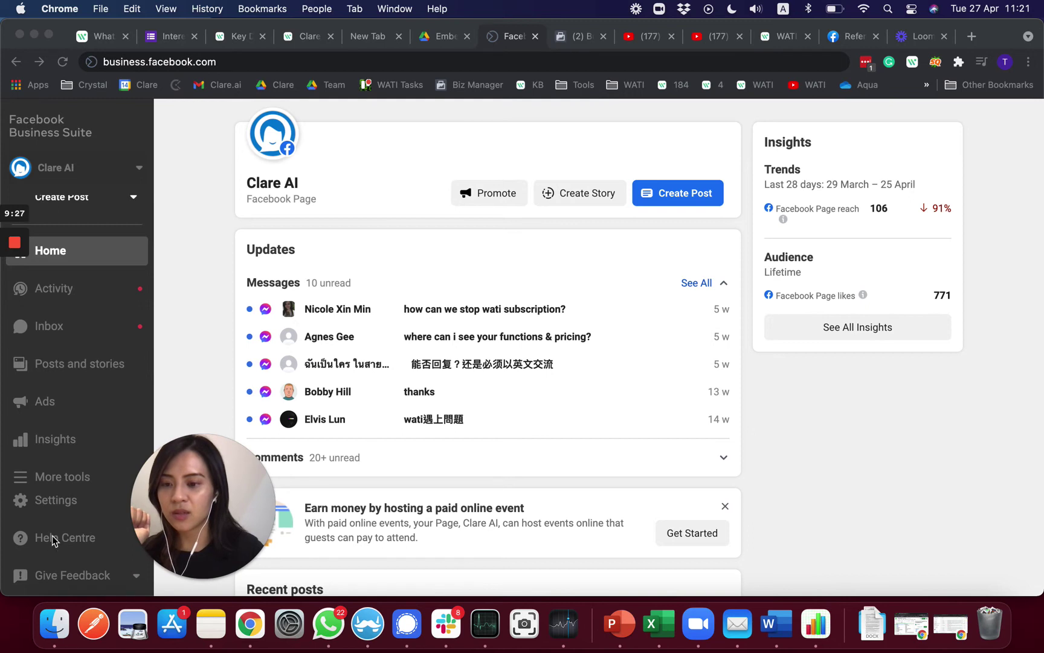
left_click(37, 503)
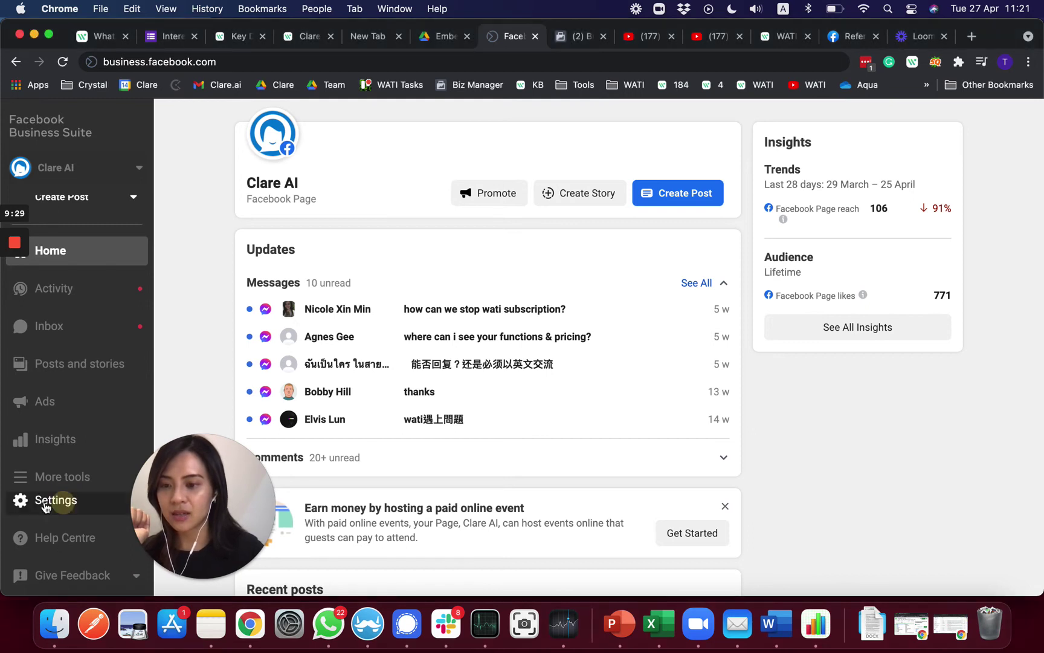
left_click(45, 504)
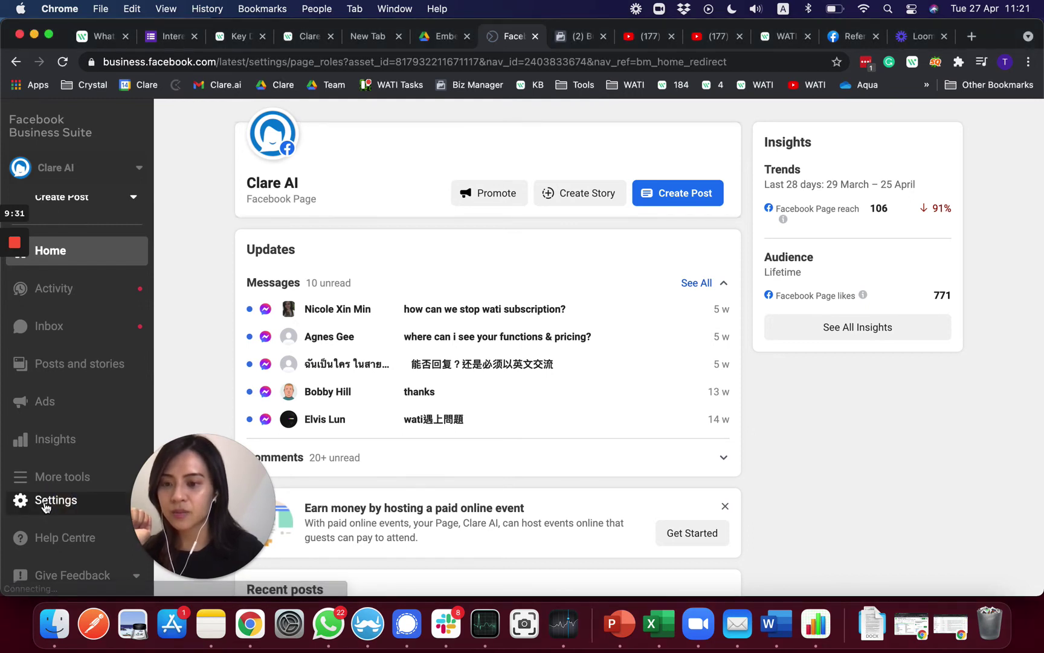
left_click_drag(210, 503, 94, 503)
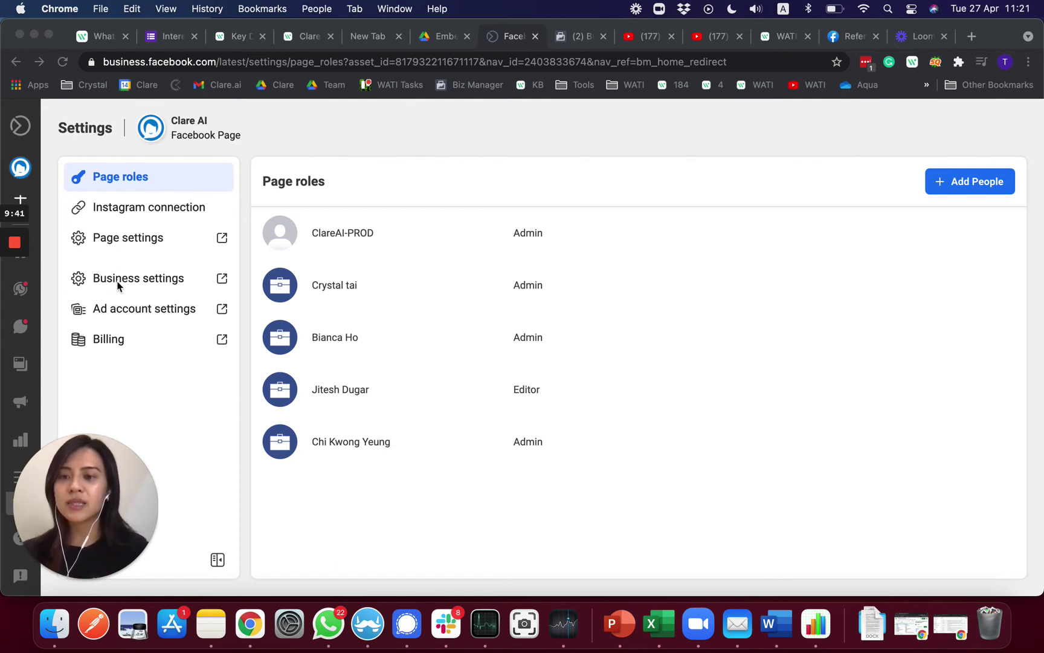
Step: Switch to the Business settings of the WATI Test account and look through its Users and Accounts sections
left_click(566, 37)
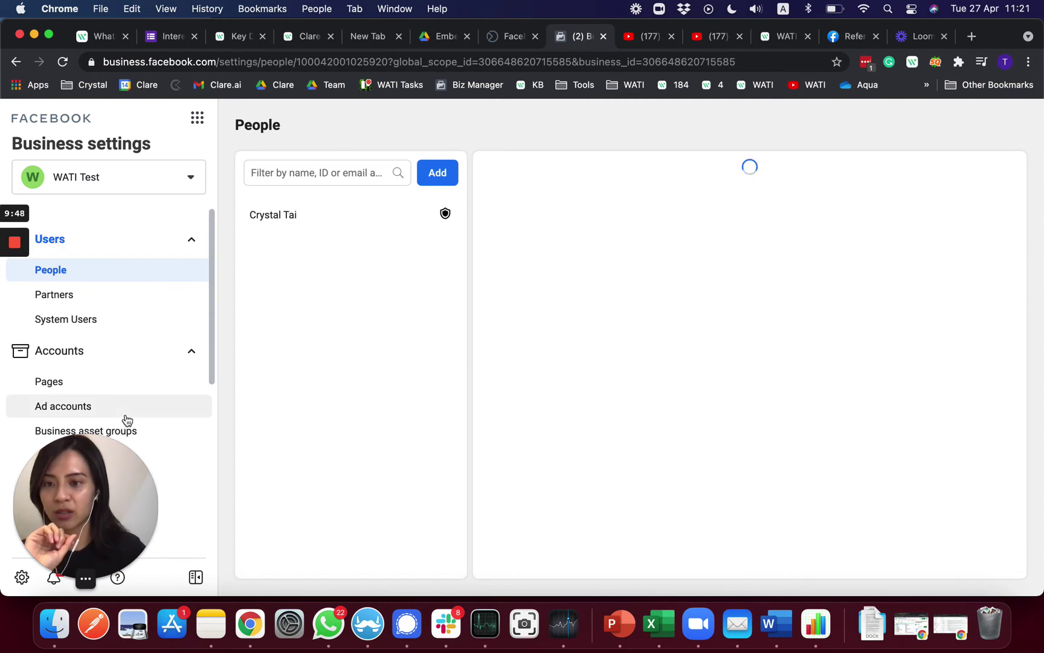
scroll(127, 419, "down", 2)
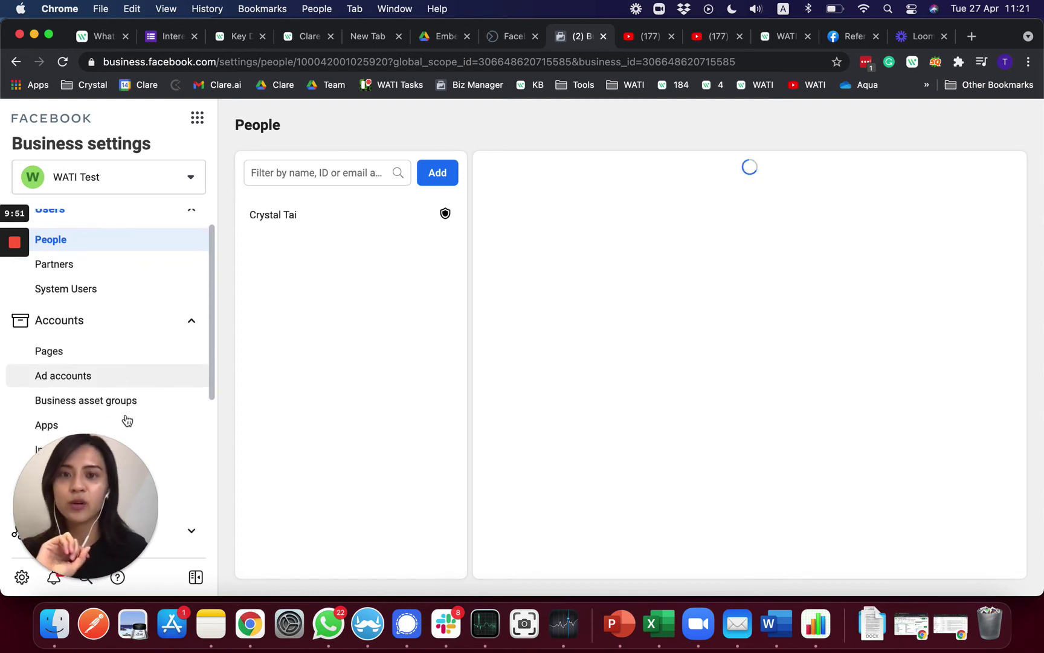
scroll(127, 420, "down", 1)
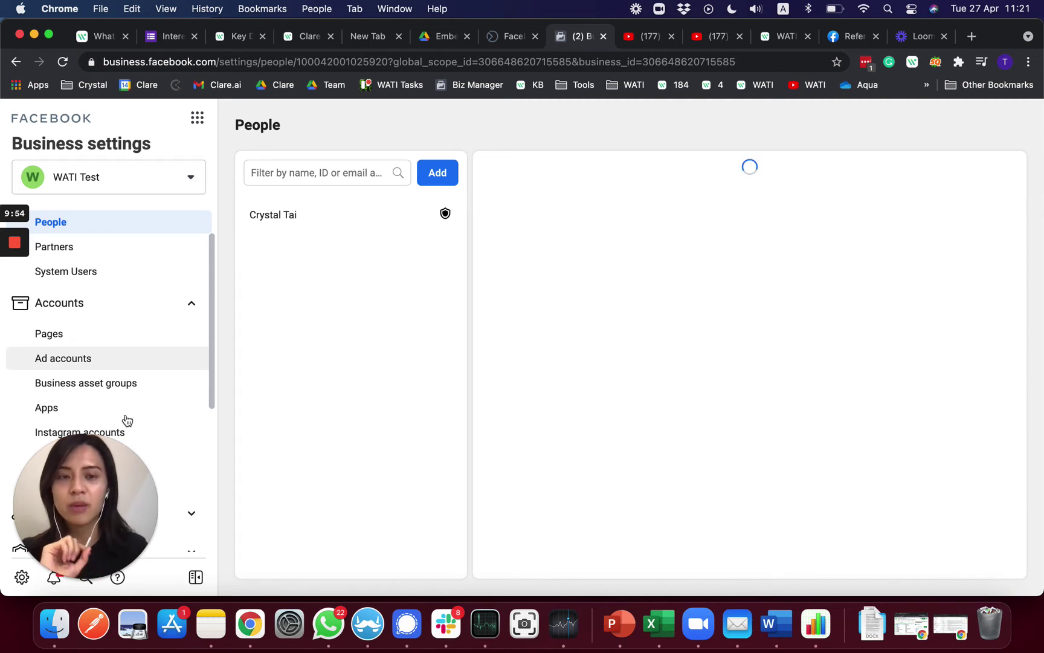
scroll(126, 420, "down", 1)
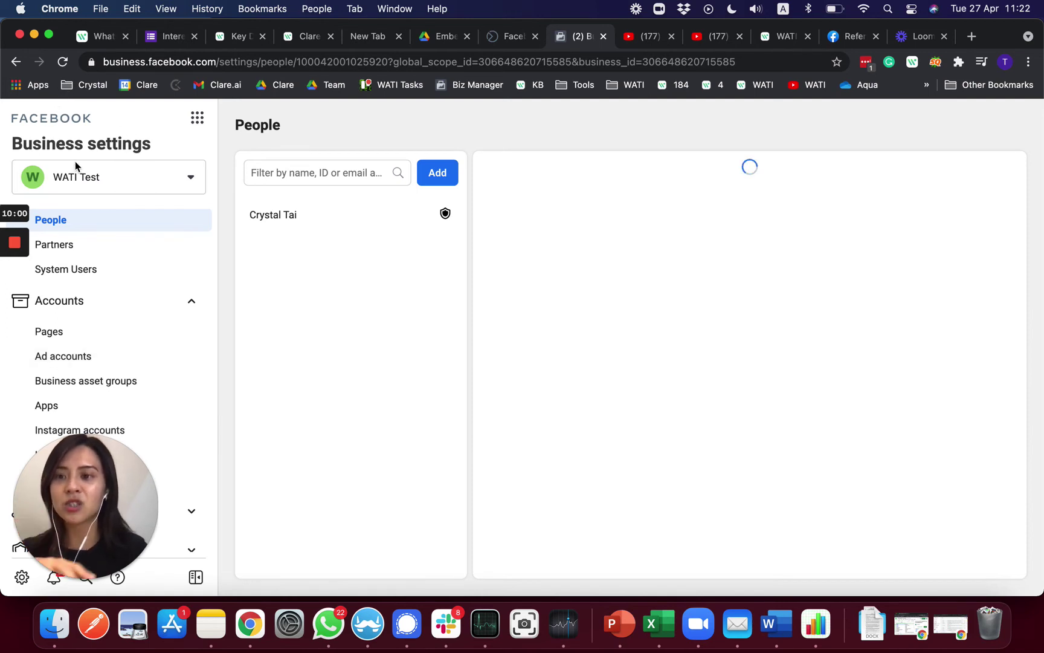
scroll(72, 182, "down", 1)
scroll(66, 339, "up", 1)
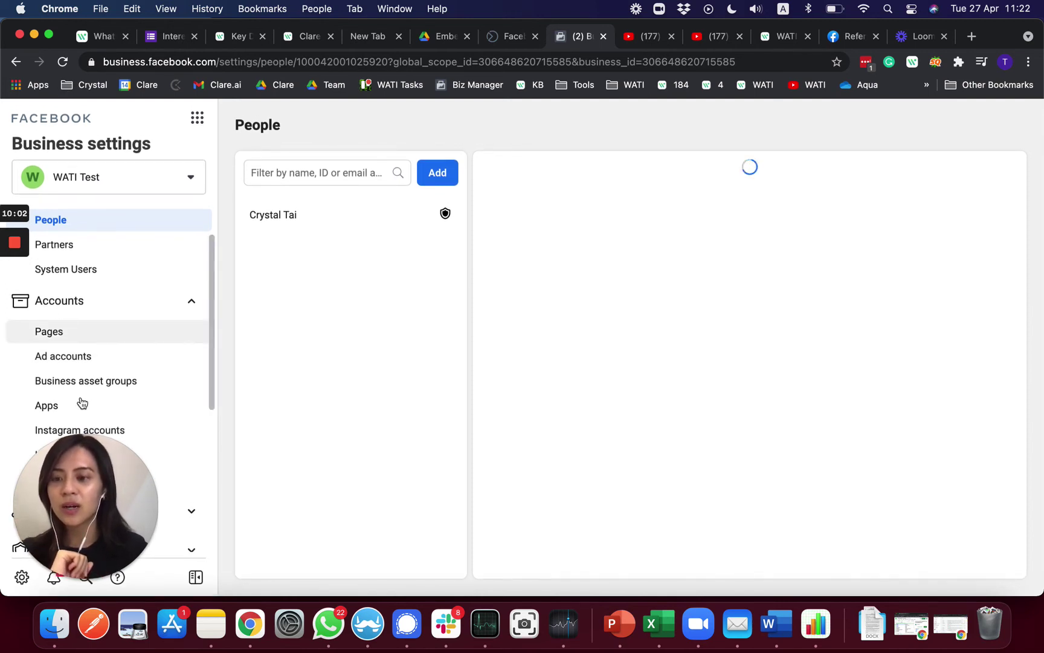
Step: Open the Security Centre in the WATI Test business settings and bring its Business verification section fully into view
left_click_drag(108, 443, 257, 466)
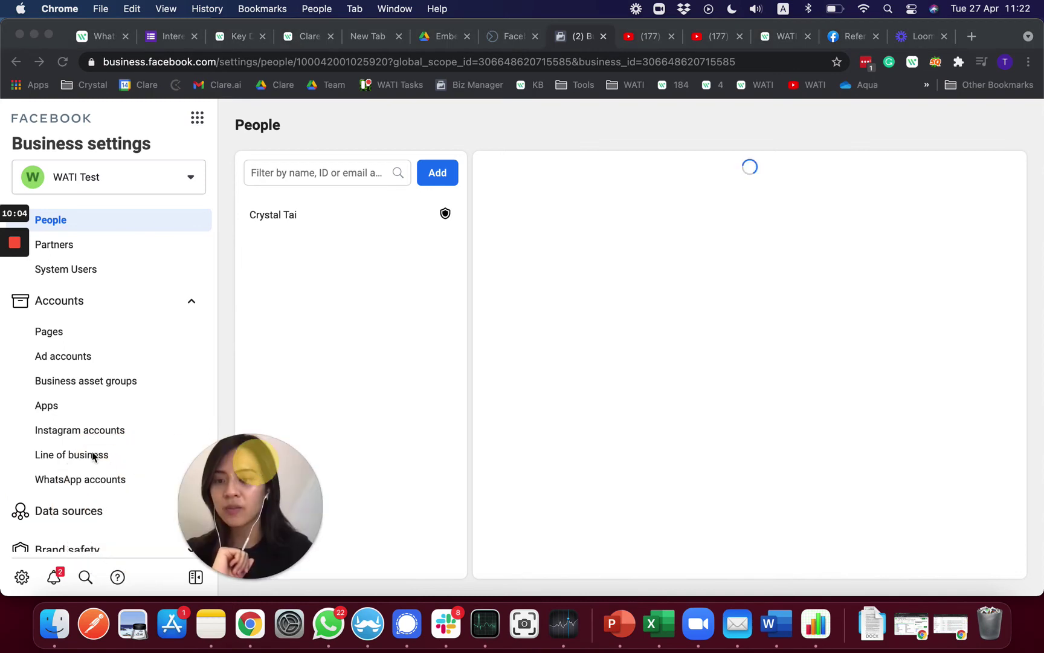
scroll(93, 454, "down", 5)
scroll(27, 421, "down", 5)
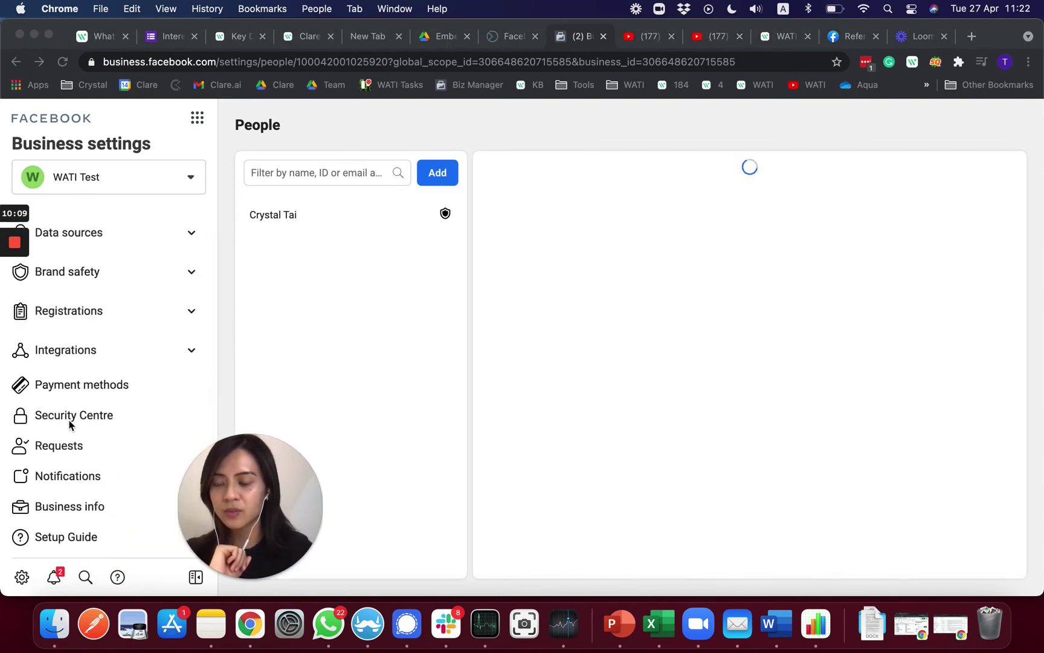
left_click(96, 415)
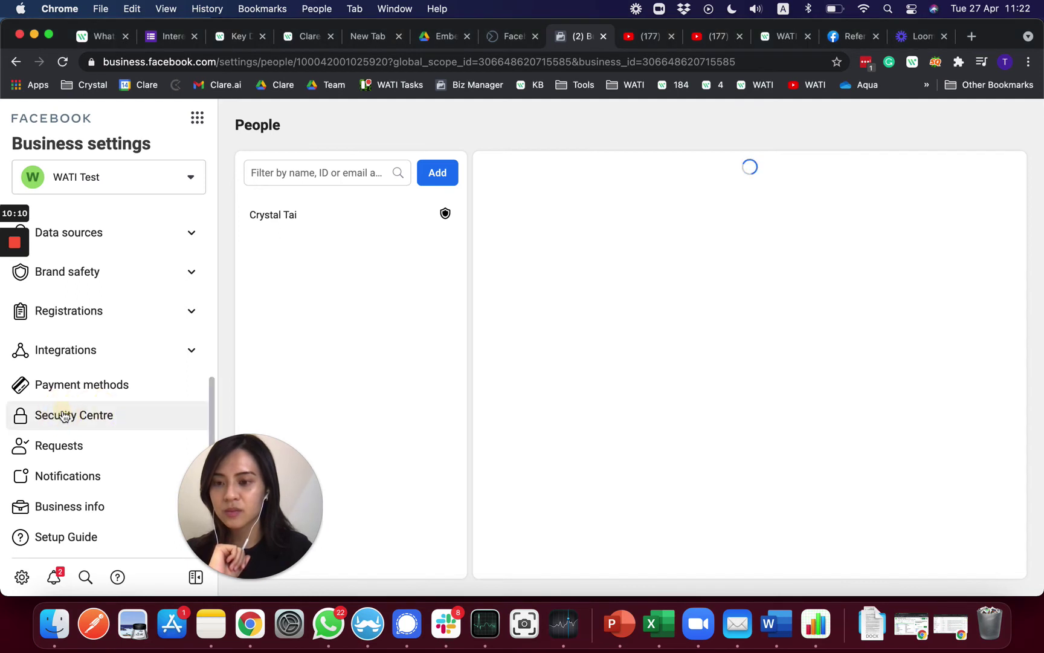
left_click(65, 416)
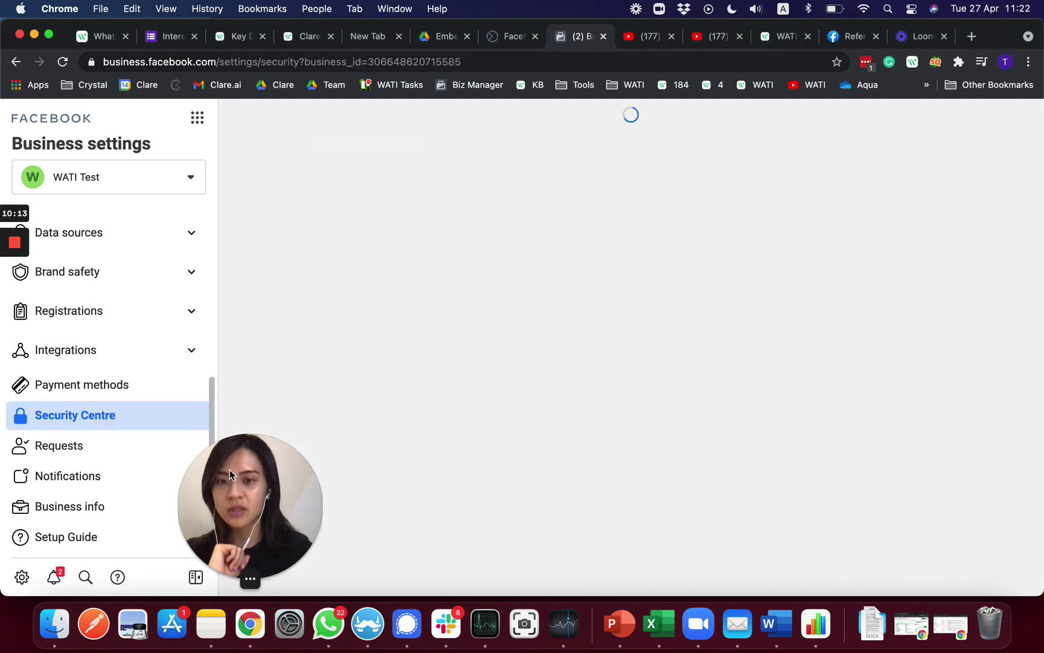
left_click_drag(220, 467, 54, 460)
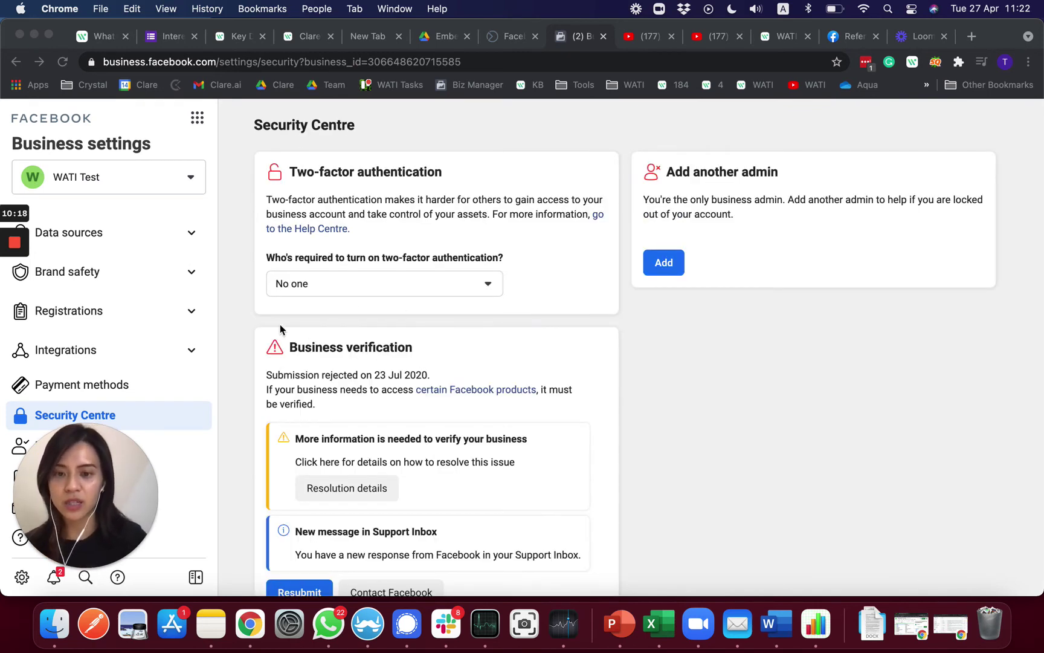
scroll(317, 370, "down", 1)
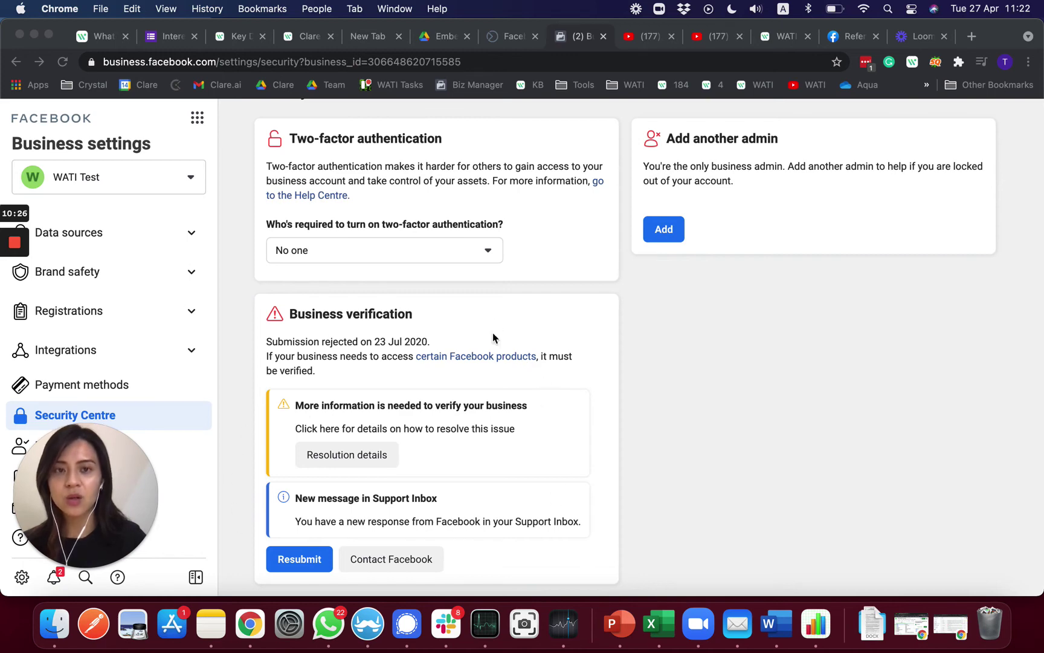
Step: Open the step-by-step Facebook Business Verification guide on YouTube and play it, pausing and resuming at "Step 3: Upload Address Proof"
left_click(631, 37)
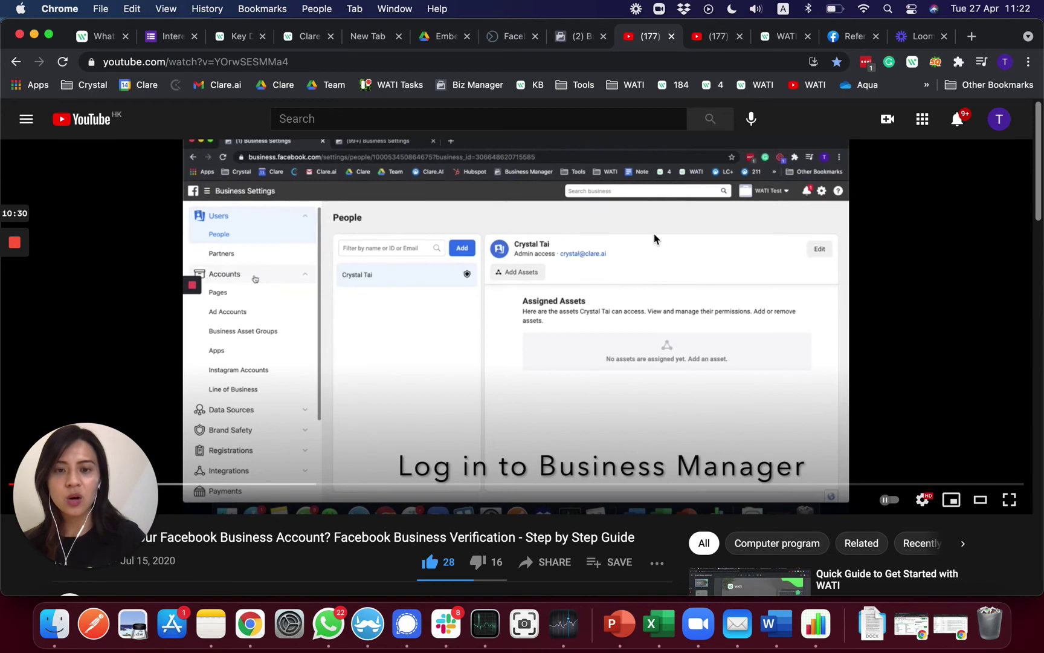
left_click(491, 346)
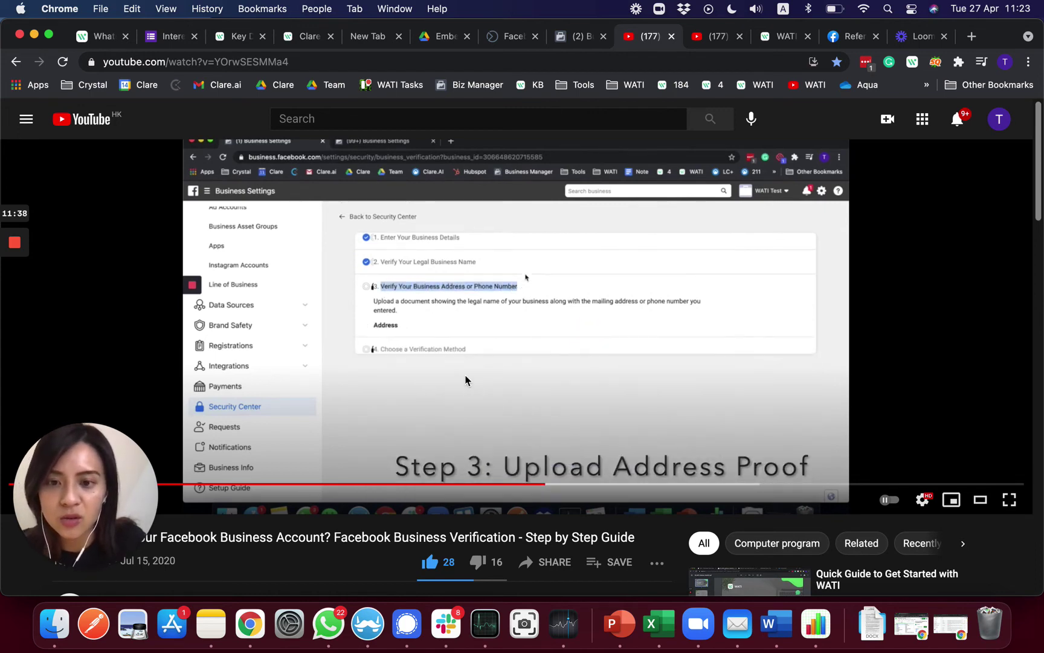
left_click(479, 356)
left_click(479, 356)
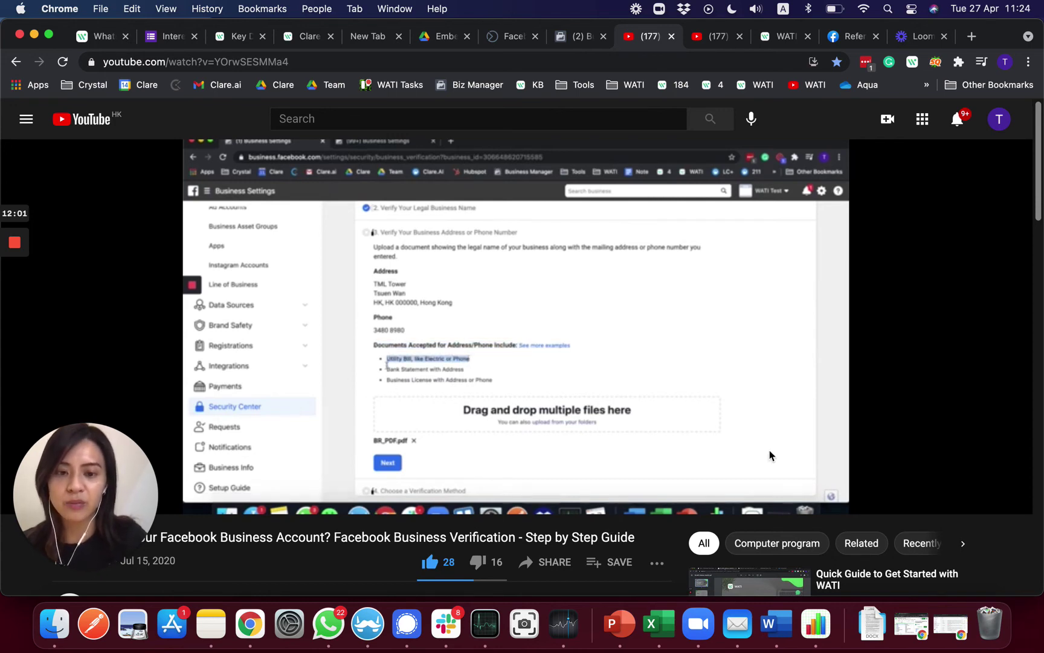
Step: Pause the verification guide at the accepted address documents, skip ahead to about 1:51 and watch the rest
left_click(669, 456)
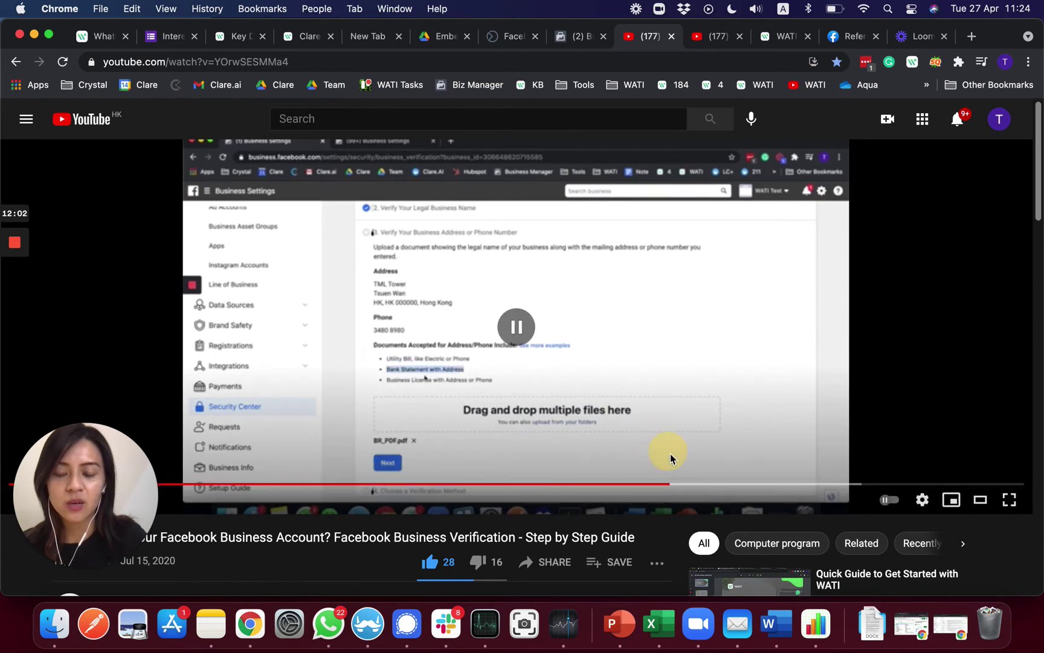
left_click(686, 485)
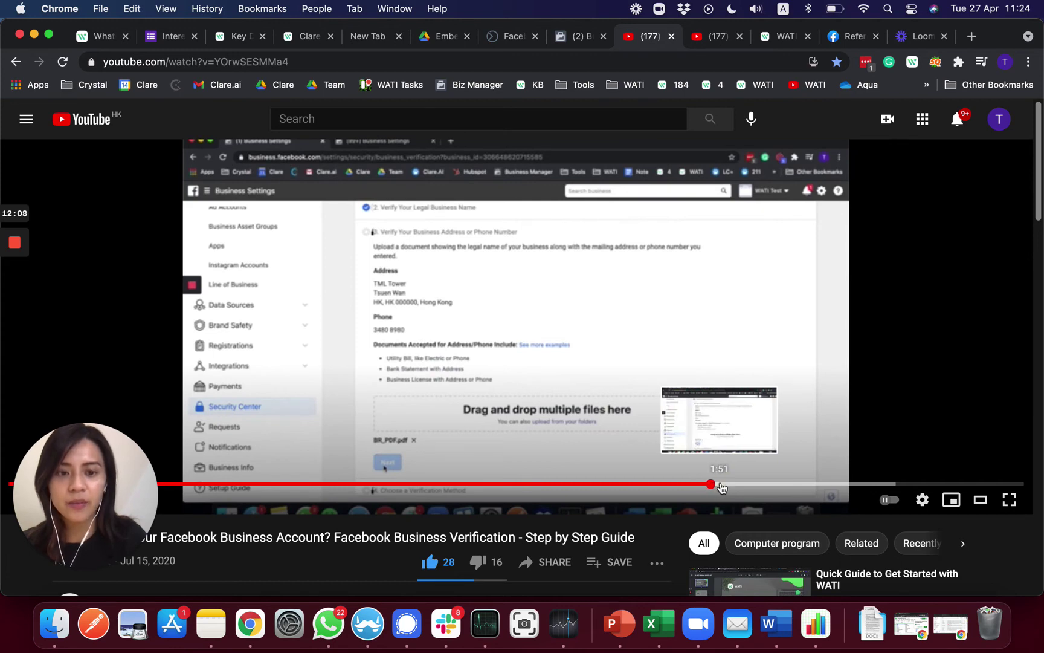
left_click(721, 485)
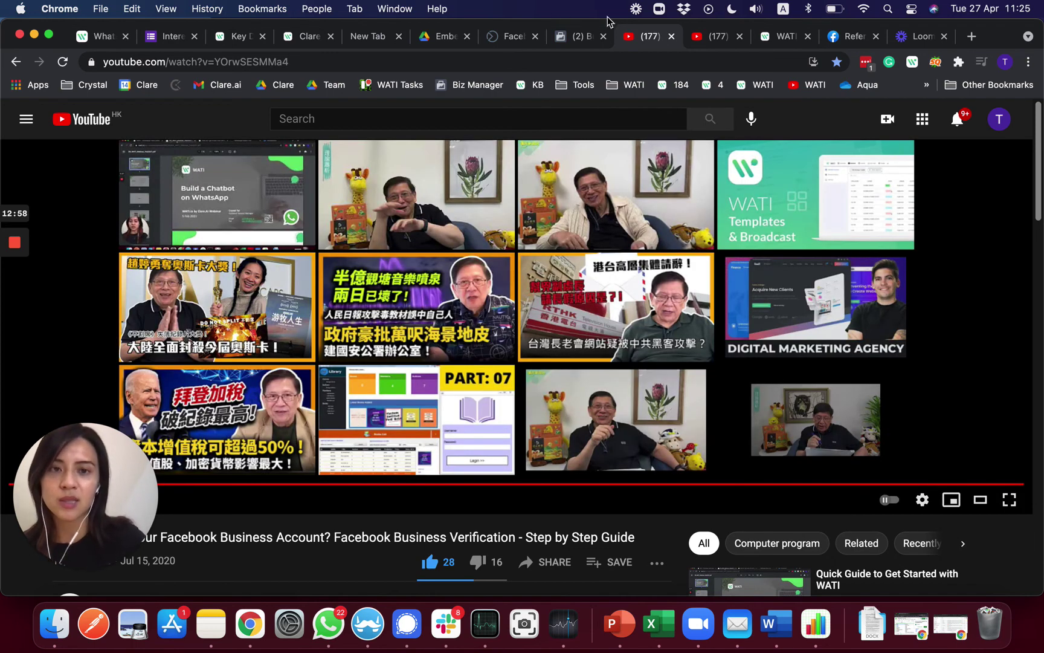
Step: Switch to the WATI YouTube channel's playlists and look through all the created playlists down to Getting Started with WATI
left_click(722, 40)
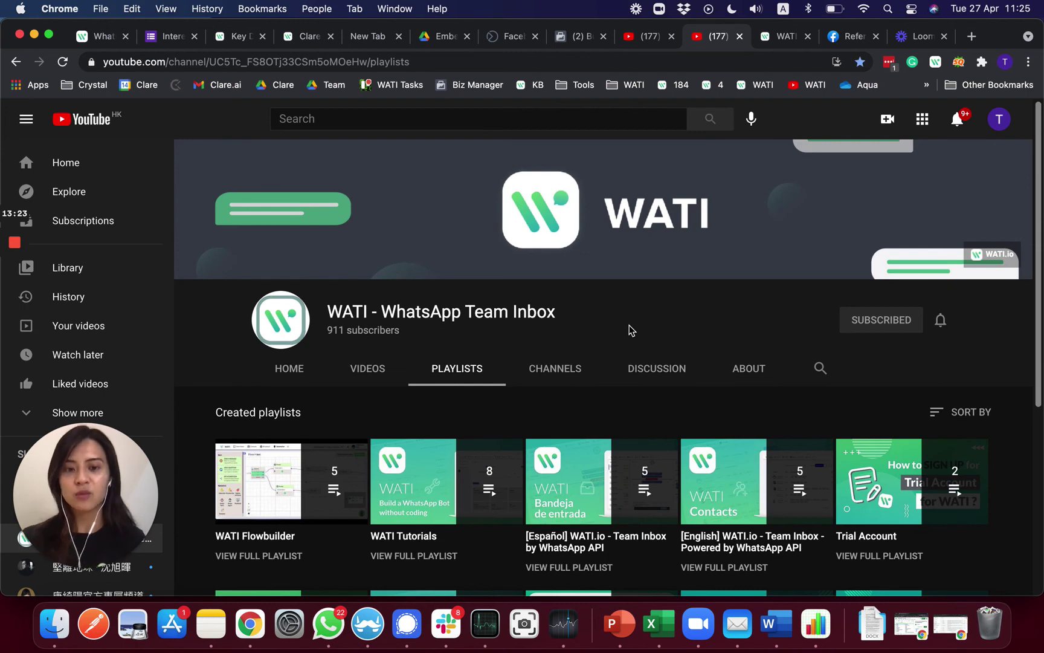
scroll(629, 329, "down", 3)
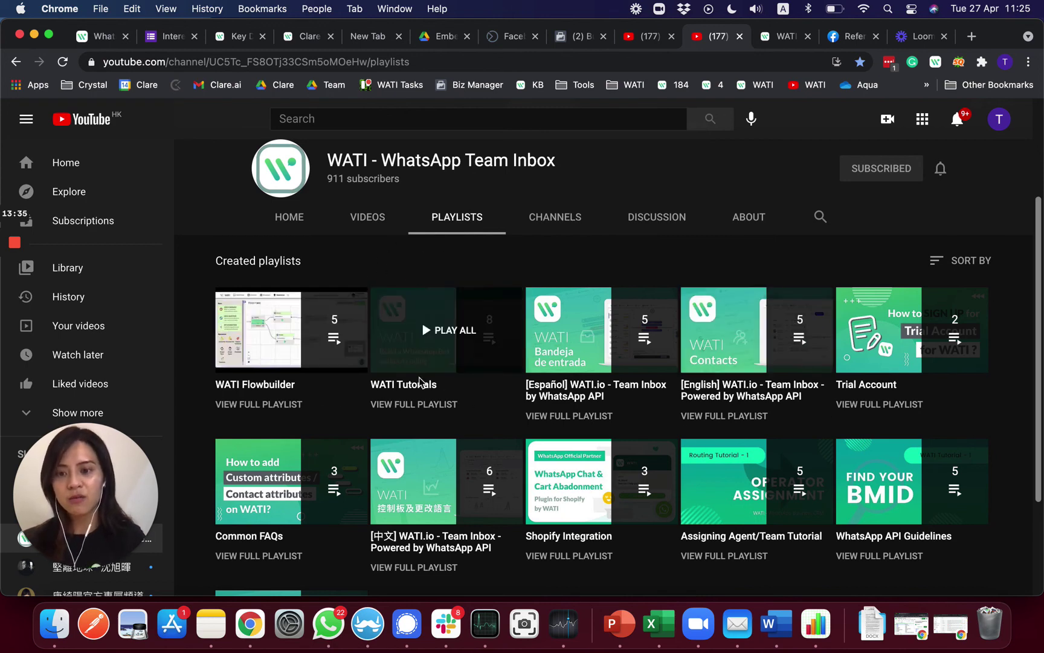
scroll(426, 399, "down", 5)
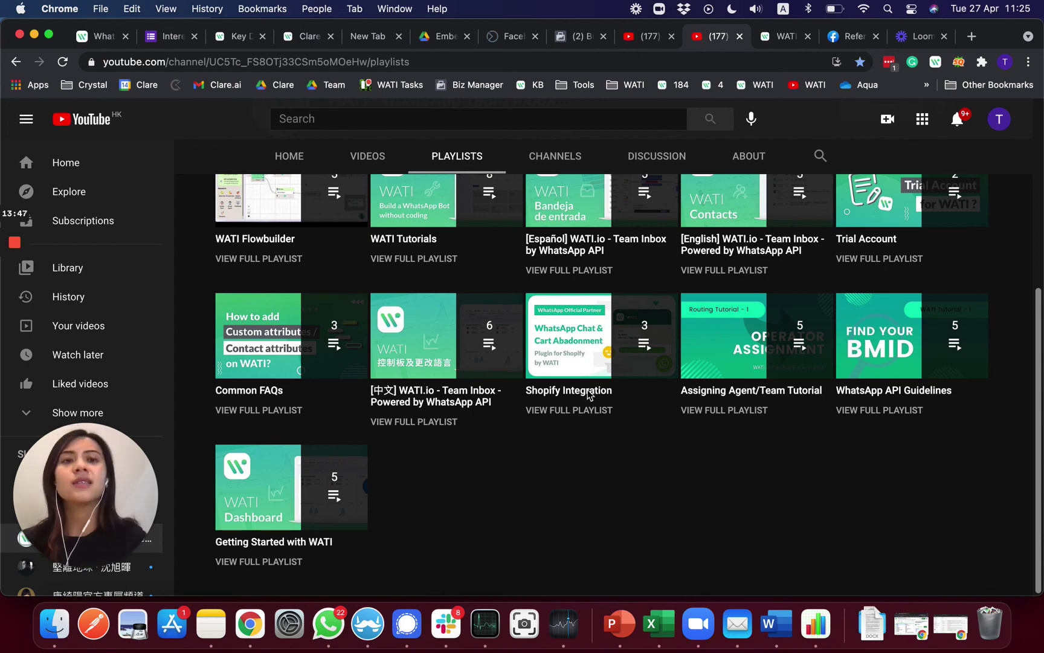
Step: Switch to the WATI help centre at support.wati.io and look through all its article categories down to Terms, Privacy & Security
left_click(798, 40)
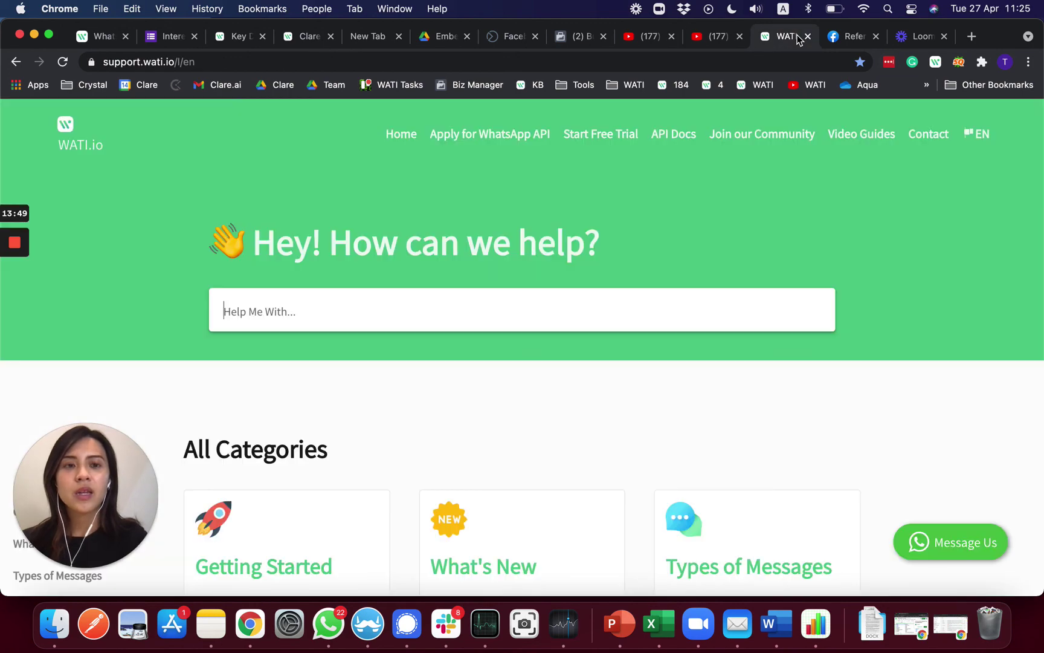
scroll(435, 357, "down", 2)
scroll(435, 357, "down", 5)
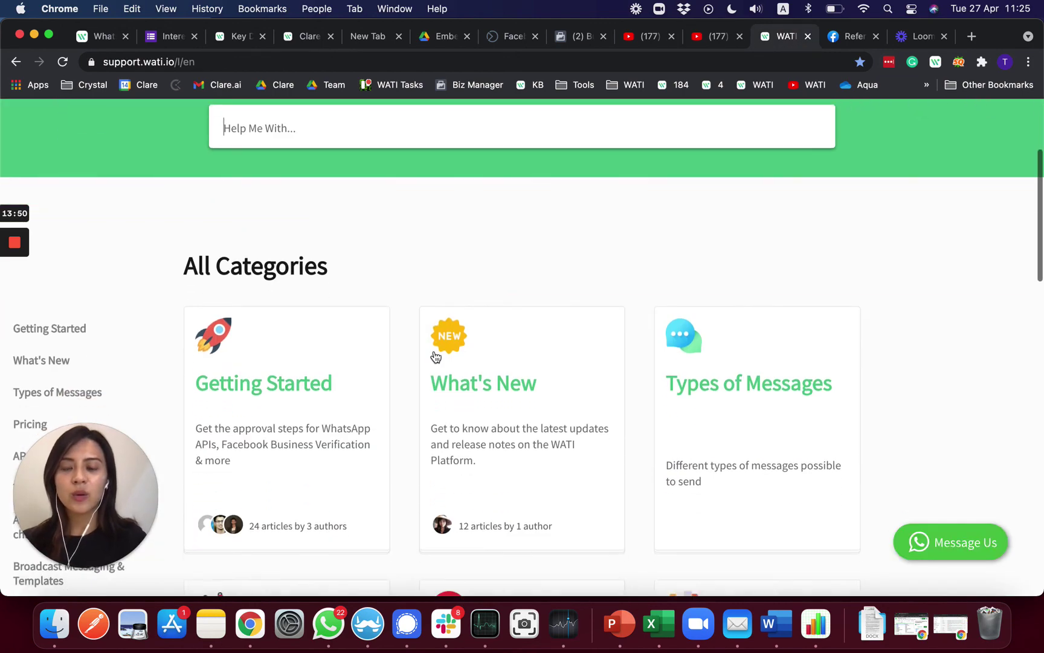
scroll(435, 357, "down", 6)
scroll(435, 356, "down", 4)
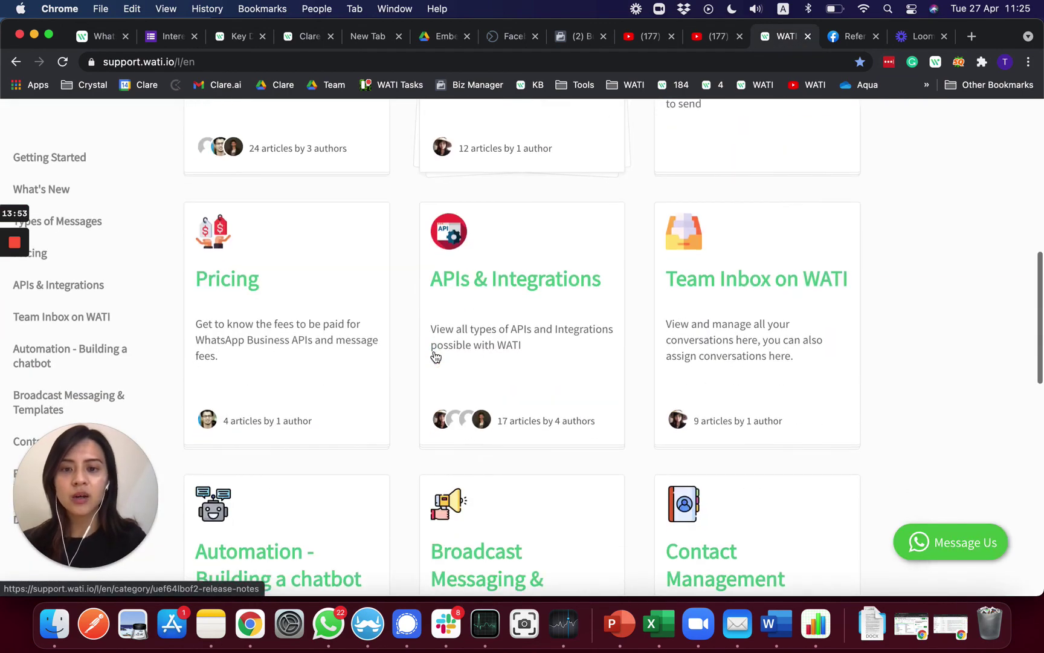
scroll(435, 357, "down", 2)
scroll(532, 373, "up", 1)
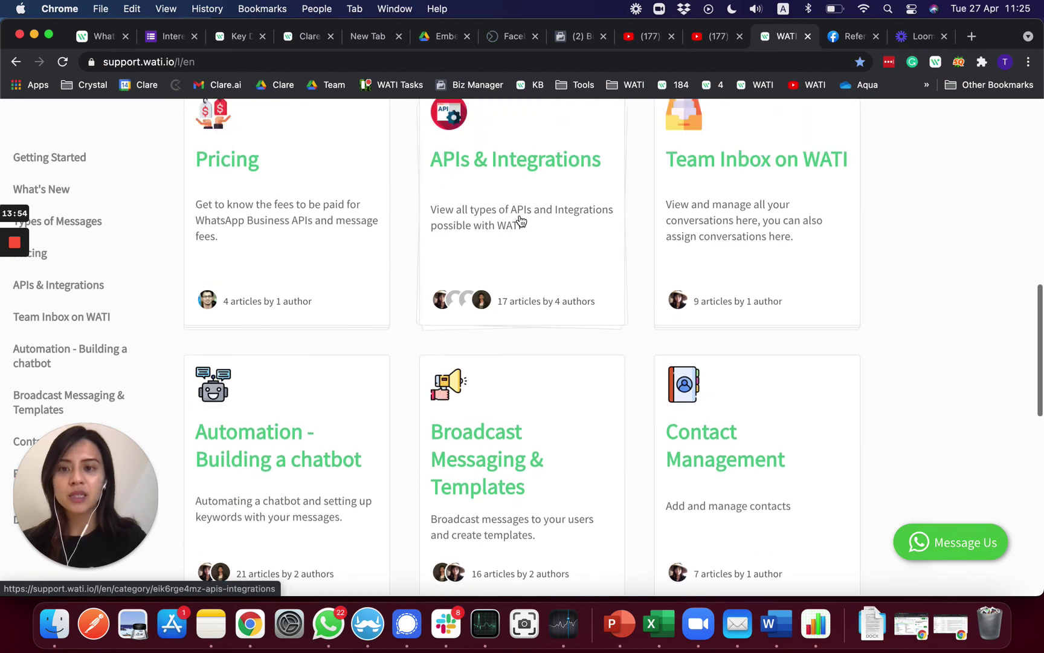
scroll(519, 350, "down", 3)
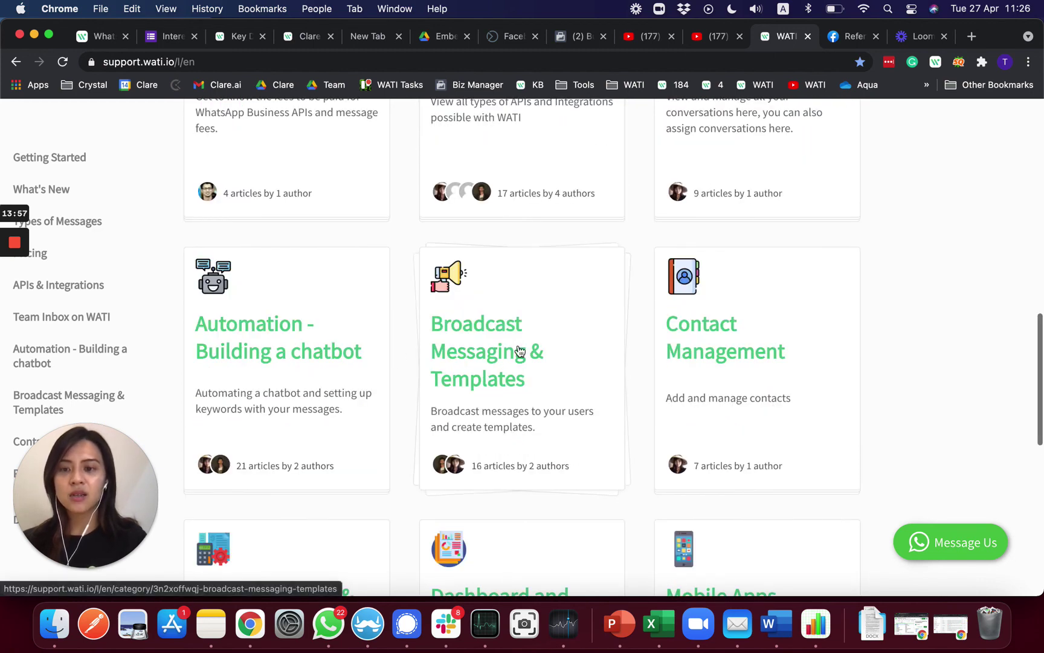
scroll(519, 349, "down", 5)
scroll(519, 350, "down", 3)
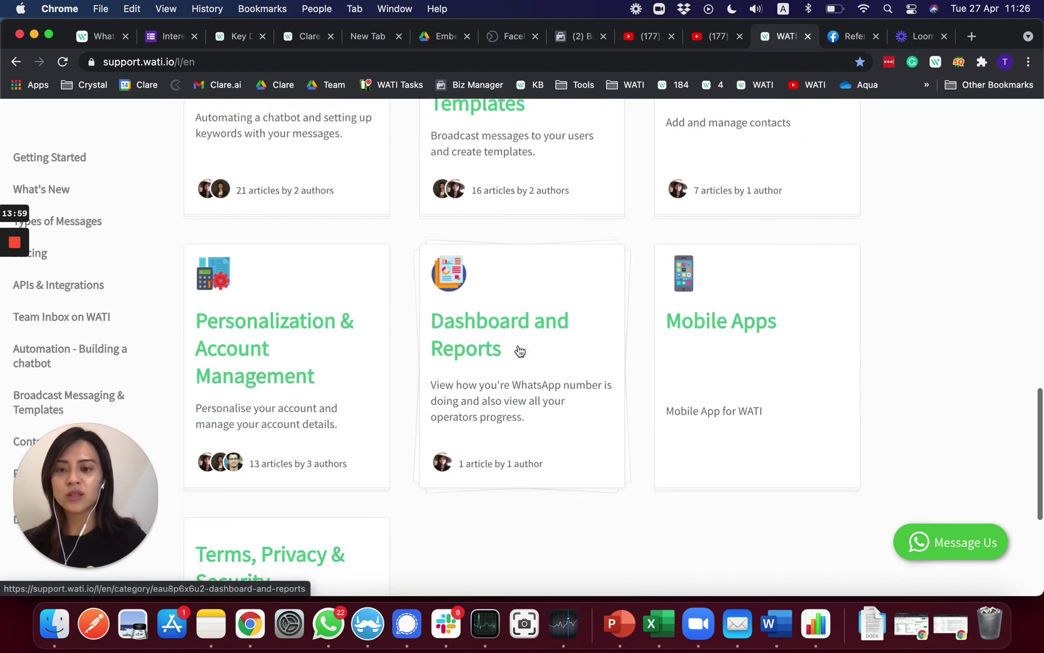
scroll(519, 350, "down", 7)
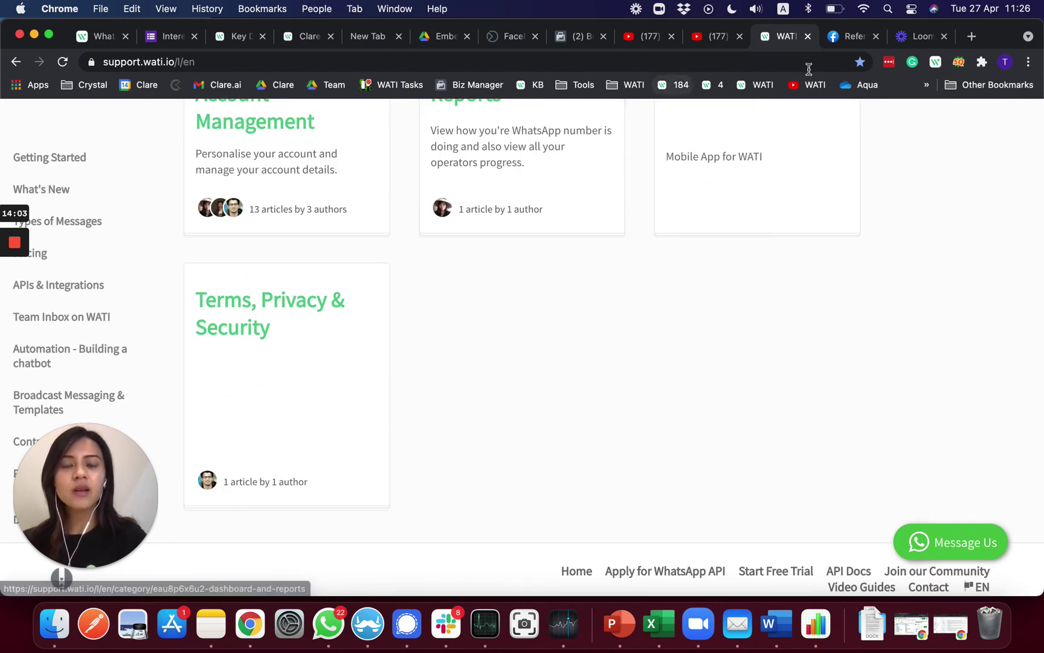
Step: Switch to the Facebook WhatsApp Business API reference and load WATI's own API reference at docs.wati.io/reference in its place
left_click(835, 44)
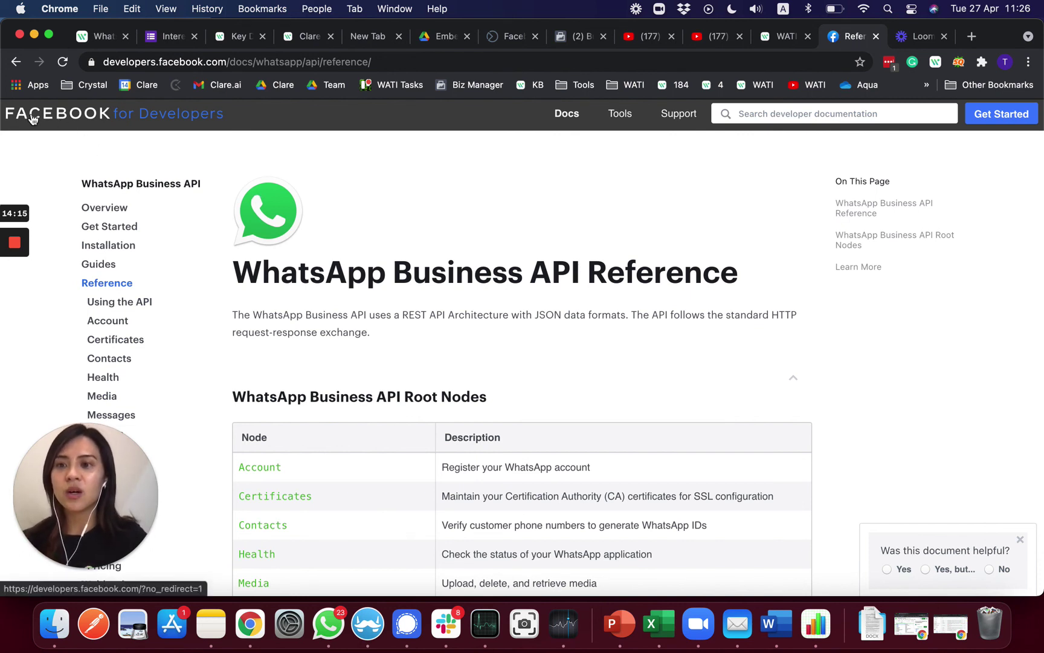
left_click(242, 62)
type("ref")
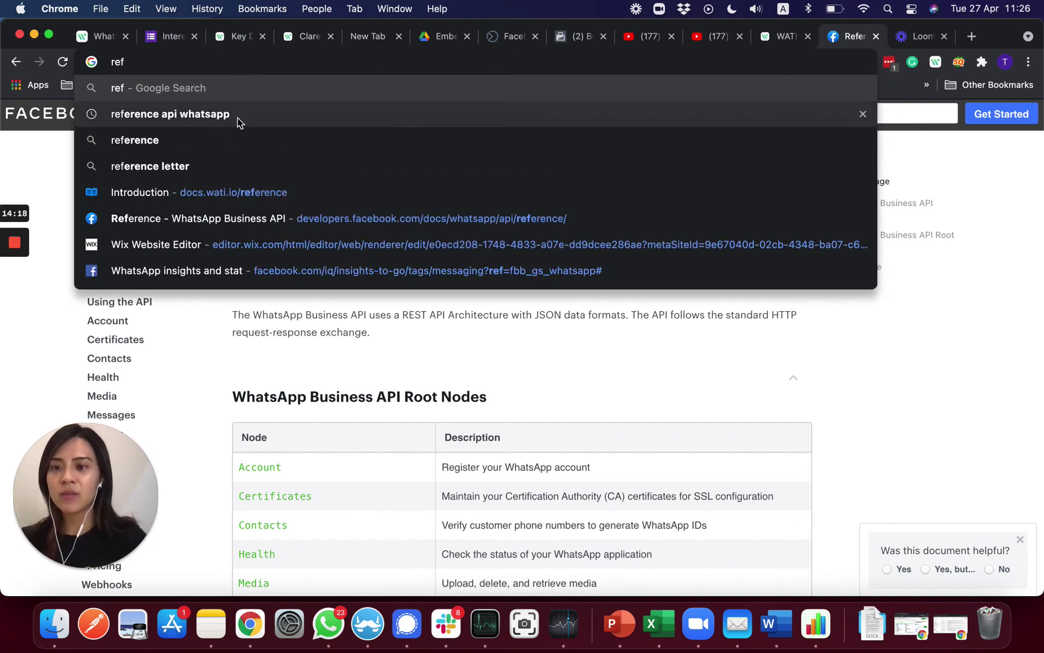
left_click(235, 190)
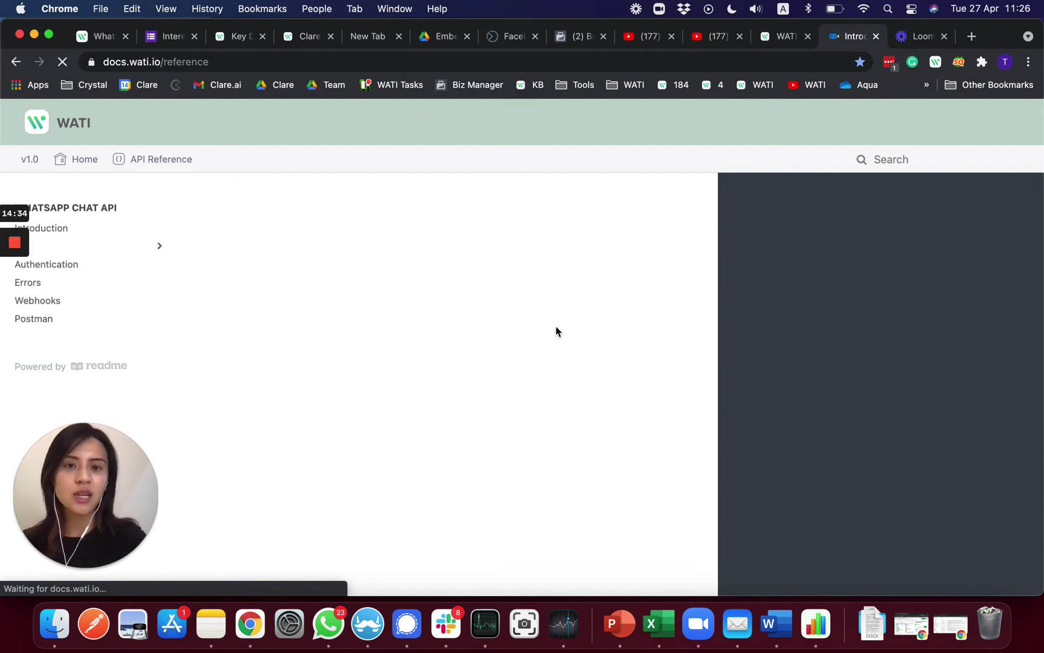
Step: Look through the Introduction of the WATI API reference, including the key features diagram
scroll(556, 331, "down", 3)
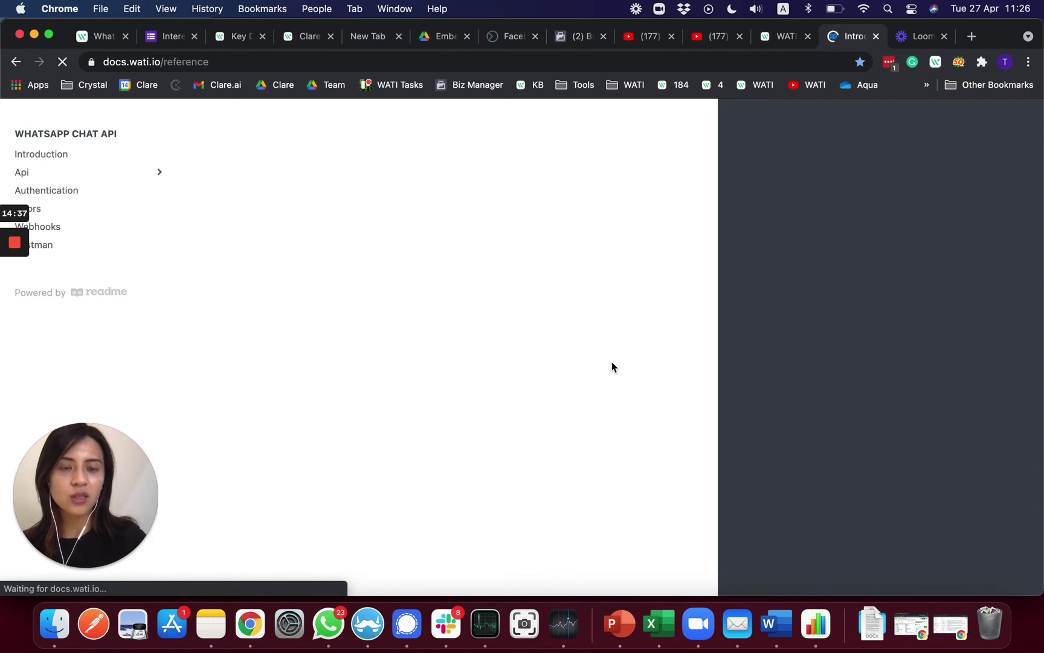
scroll(612, 362, "up", 3)
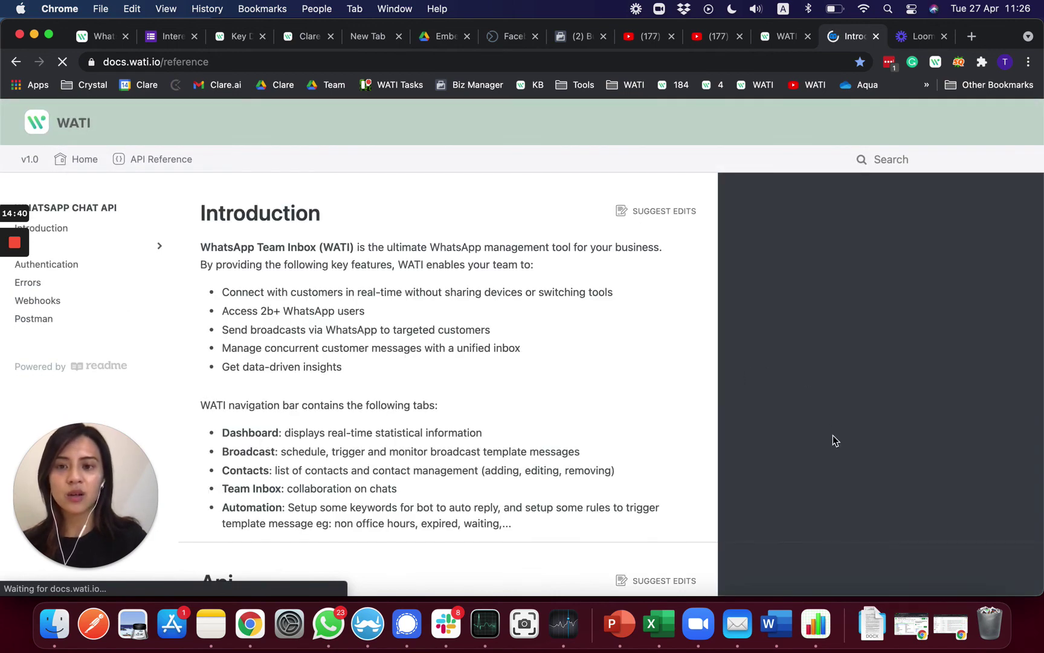
scroll(833, 438, "down", 15)
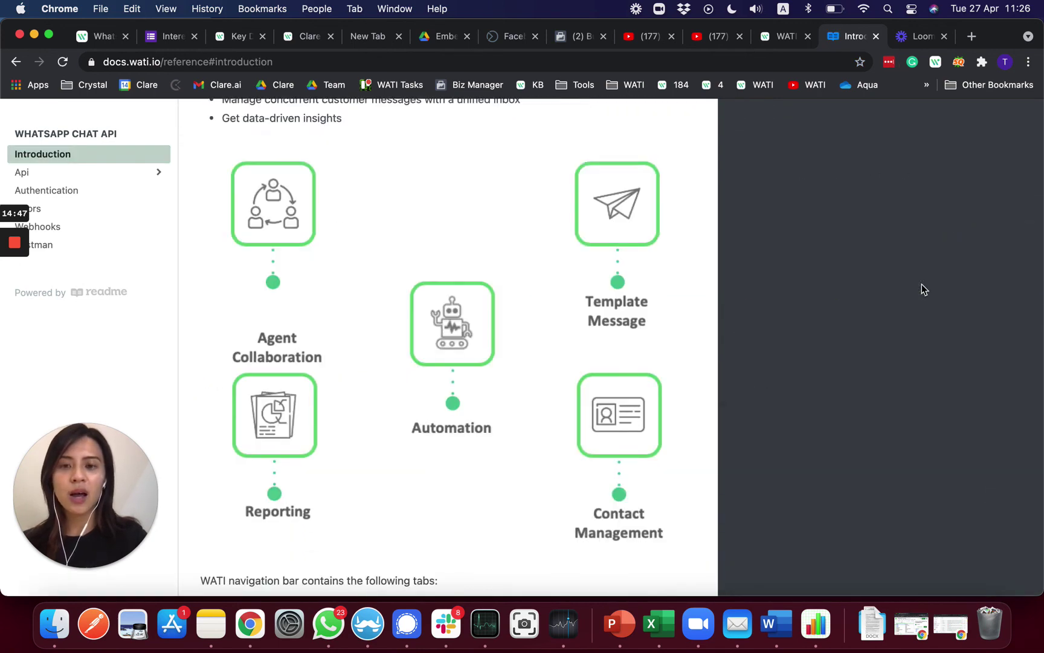
scroll(923, 289, "down", 3)
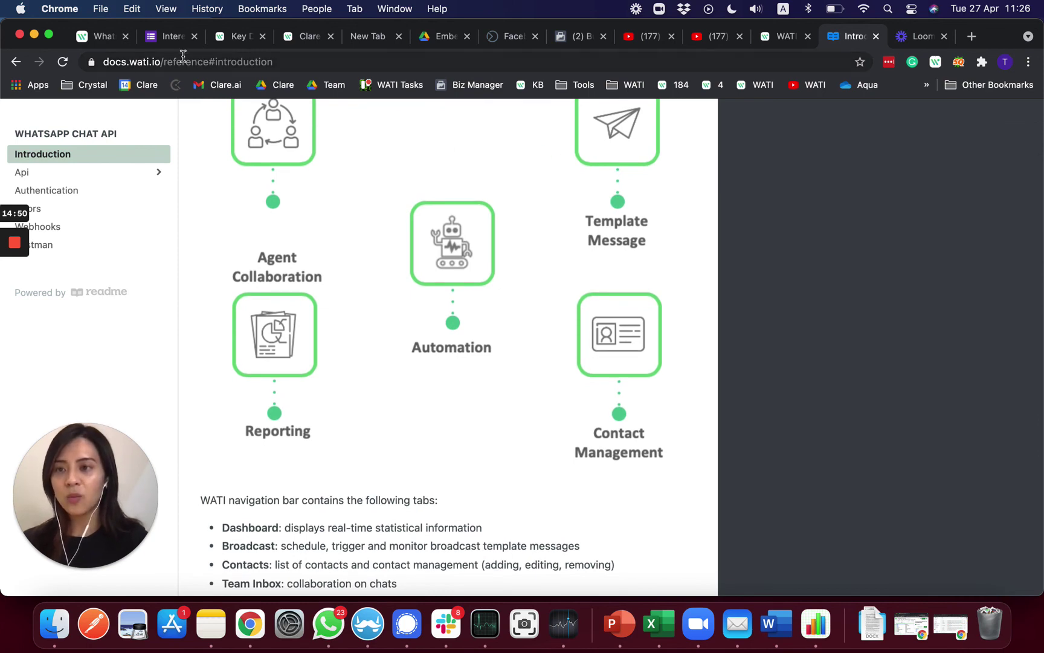
Step: Return to the WATI pricing page and point out the contact e-mail in its footer by highlighting it briefly
left_click(97, 38)
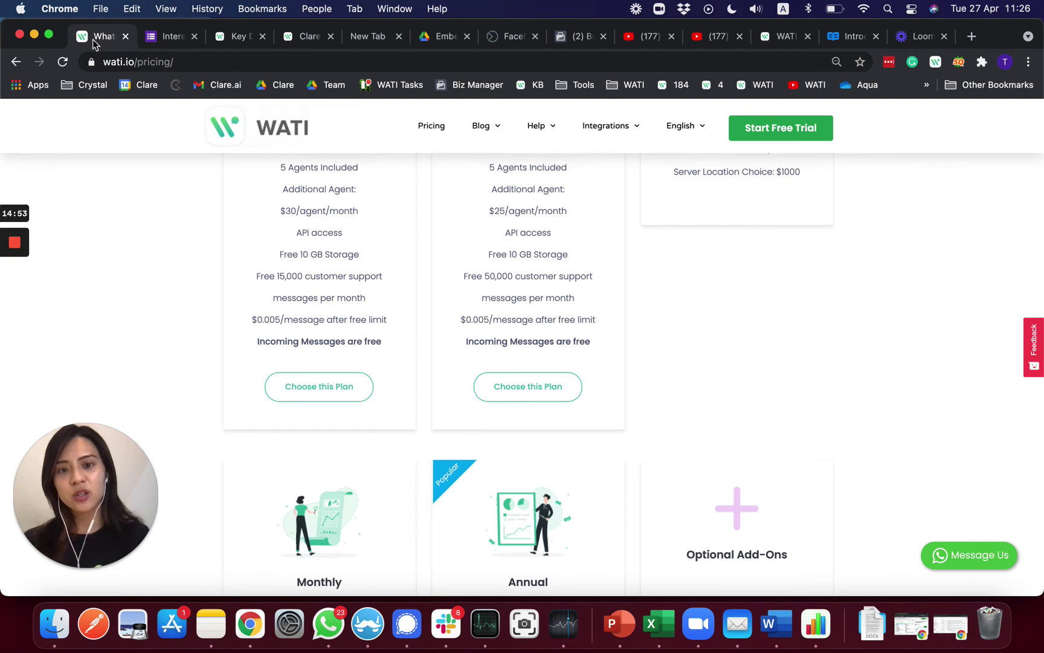
scroll(304, 296, "down", 20)
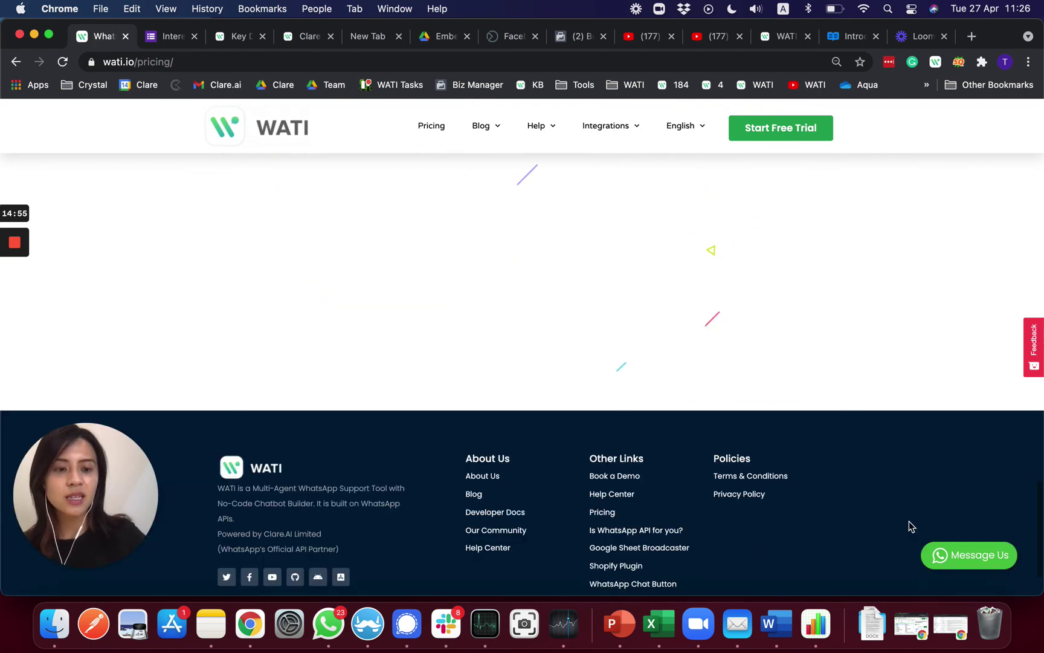
scroll(754, 454, "down", 3)
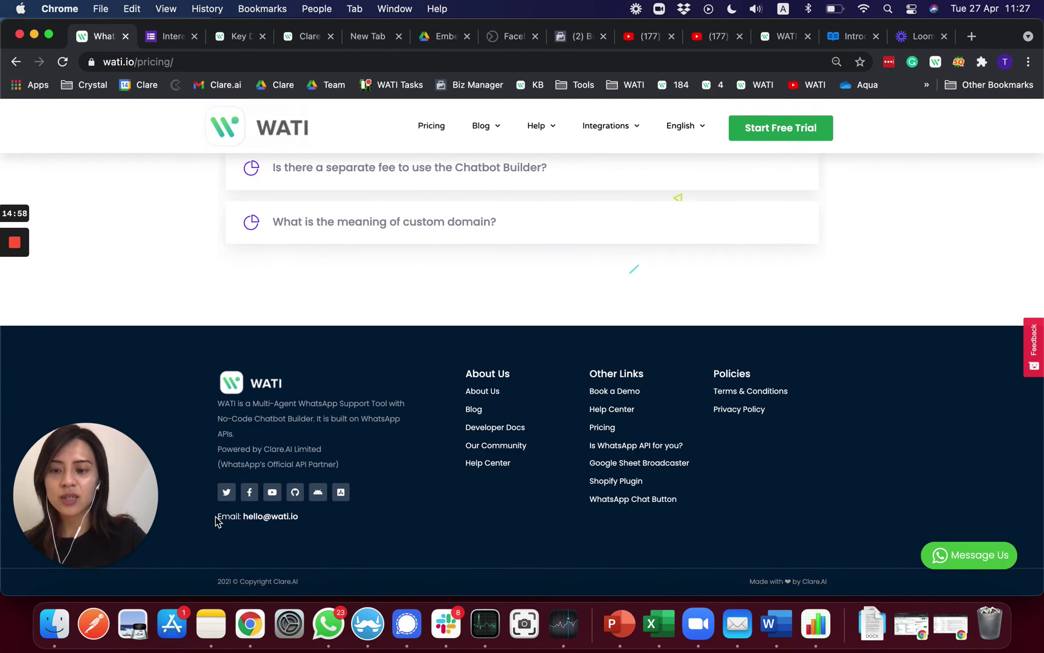
triple_click(329, 516)
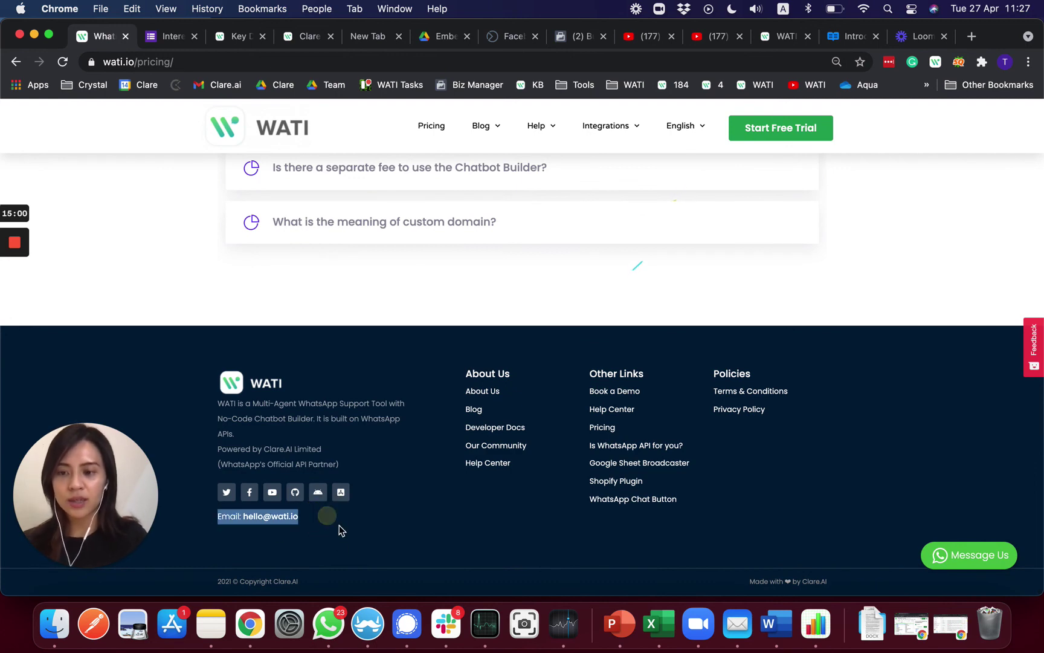
left_click(340, 531)
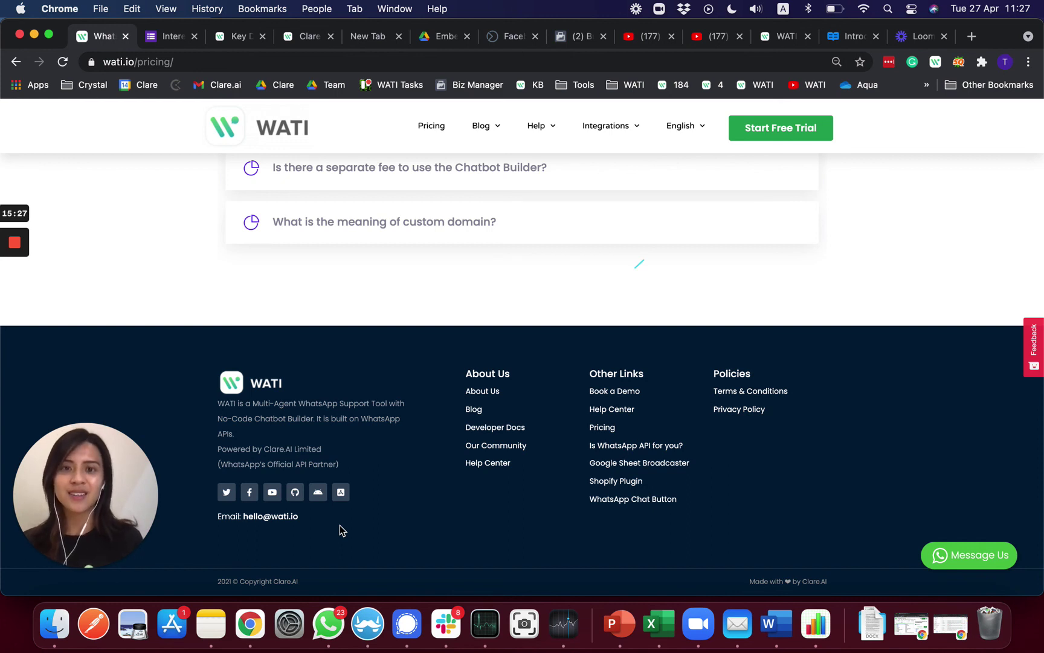
mouse_move(14, 248)
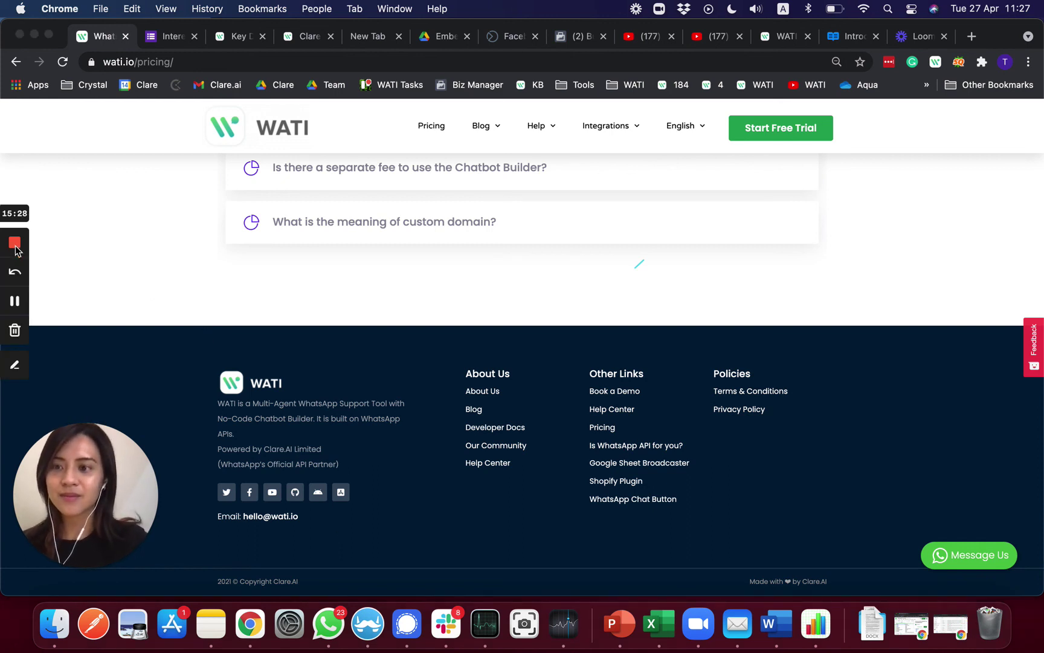